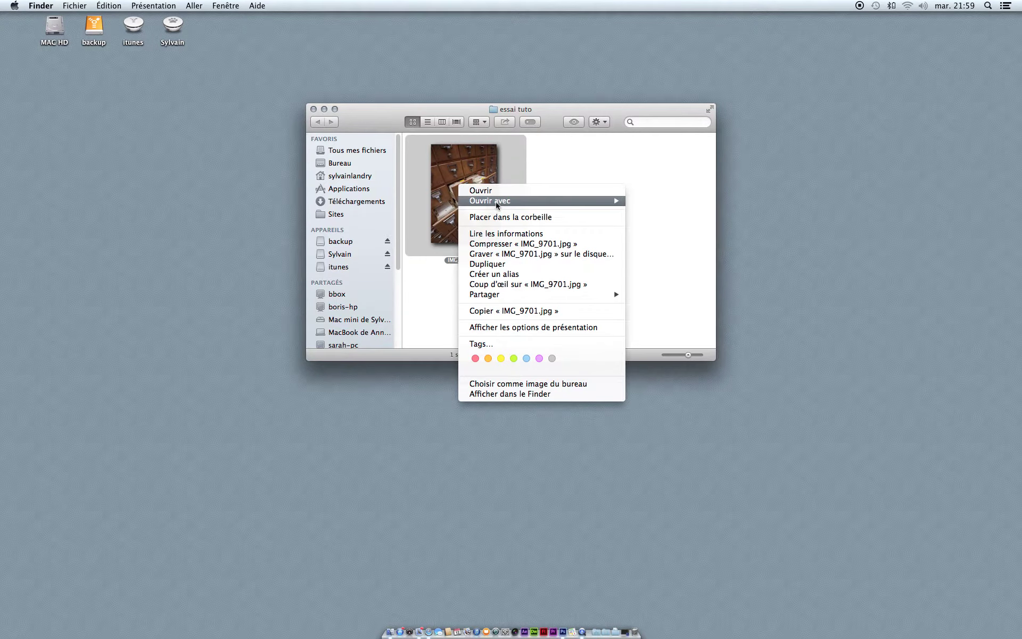
Step: Open IMG_9701.jpg in Adobe Photoshop CS6 and check its pixel dimensions and resolution, leaving the image size as it is
mouse_move(498, 206)
left_click(691, 243)
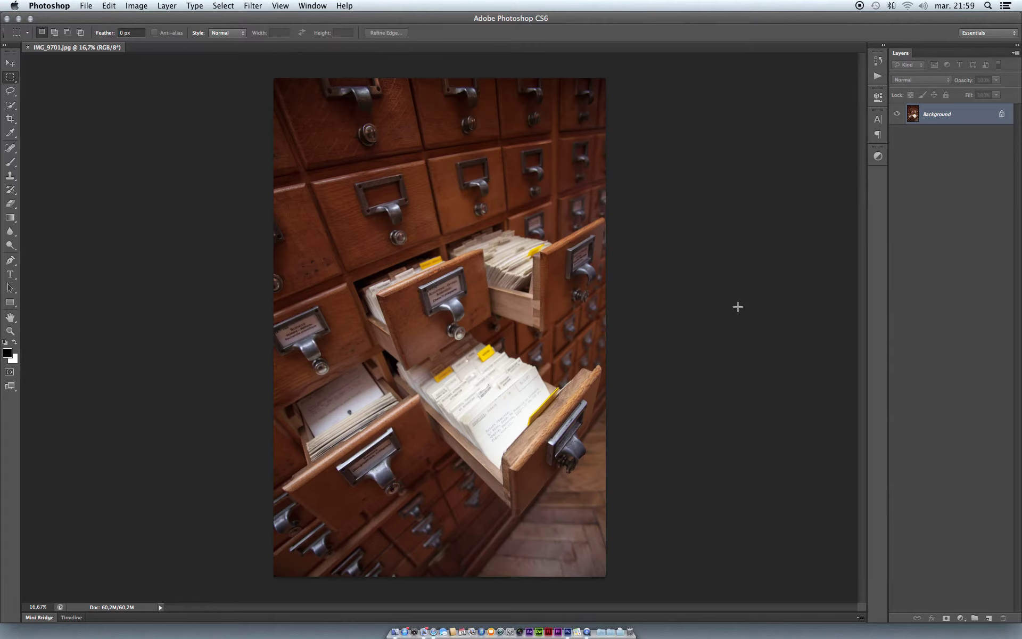
left_click(137, 6)
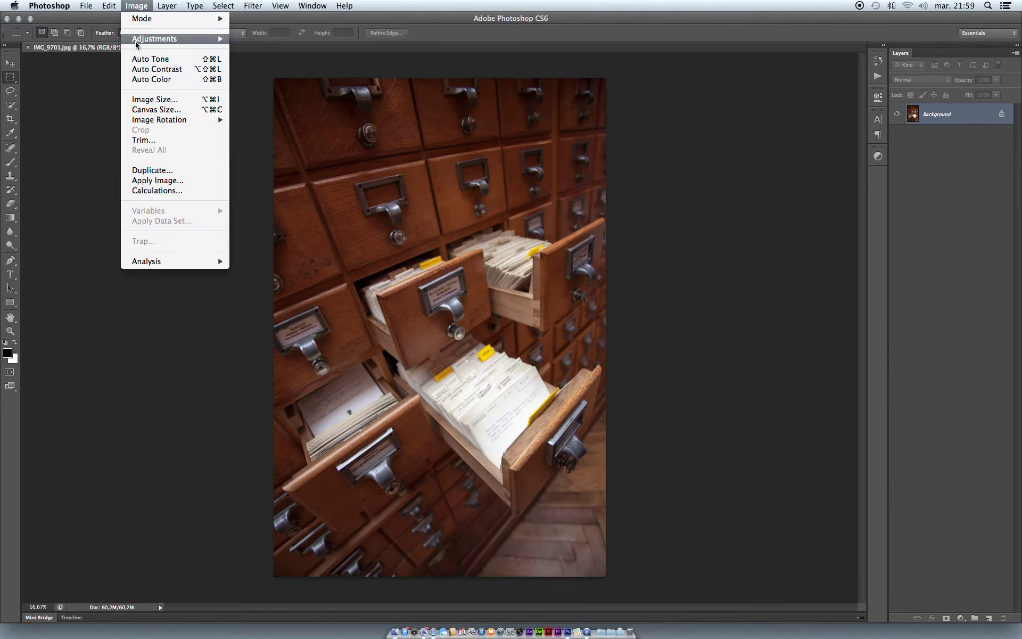
left_click(169, 101)
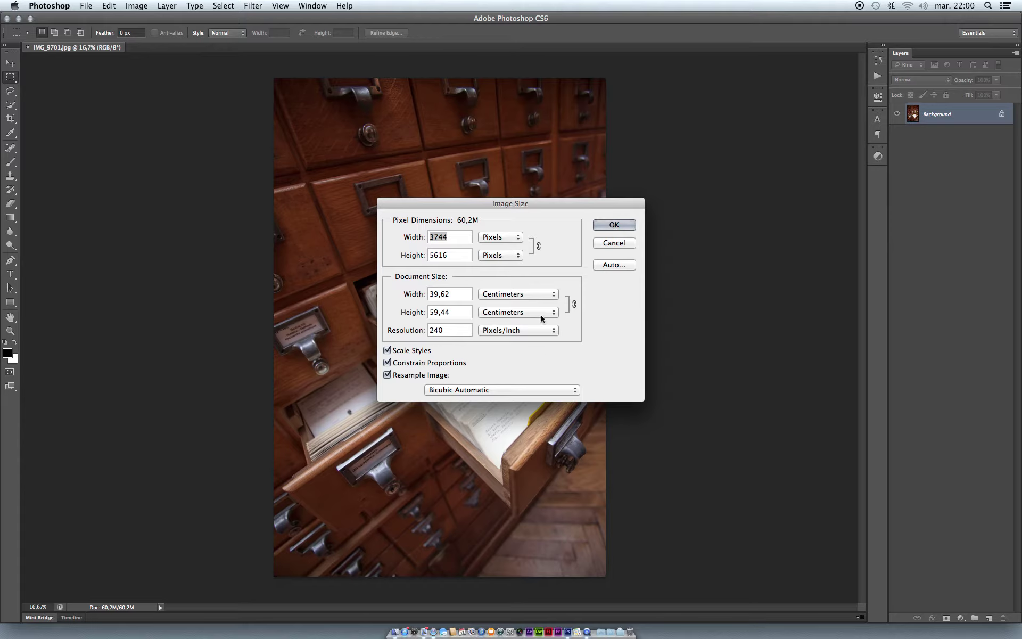
left_click(612, 224)
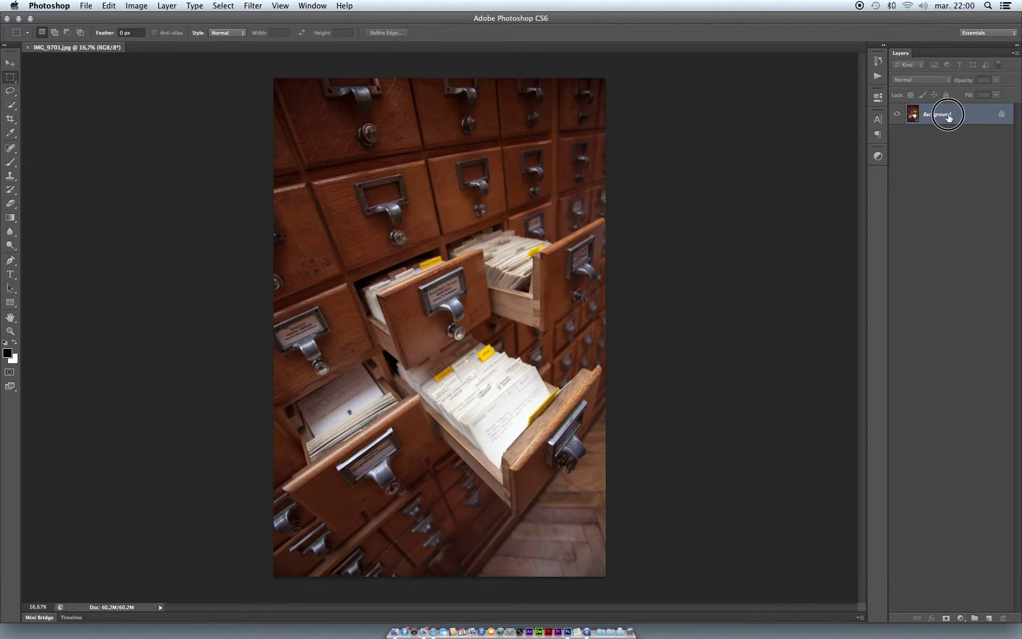
Step: Create a layer group above the Background layer and name it fx
left_click(974, 617)
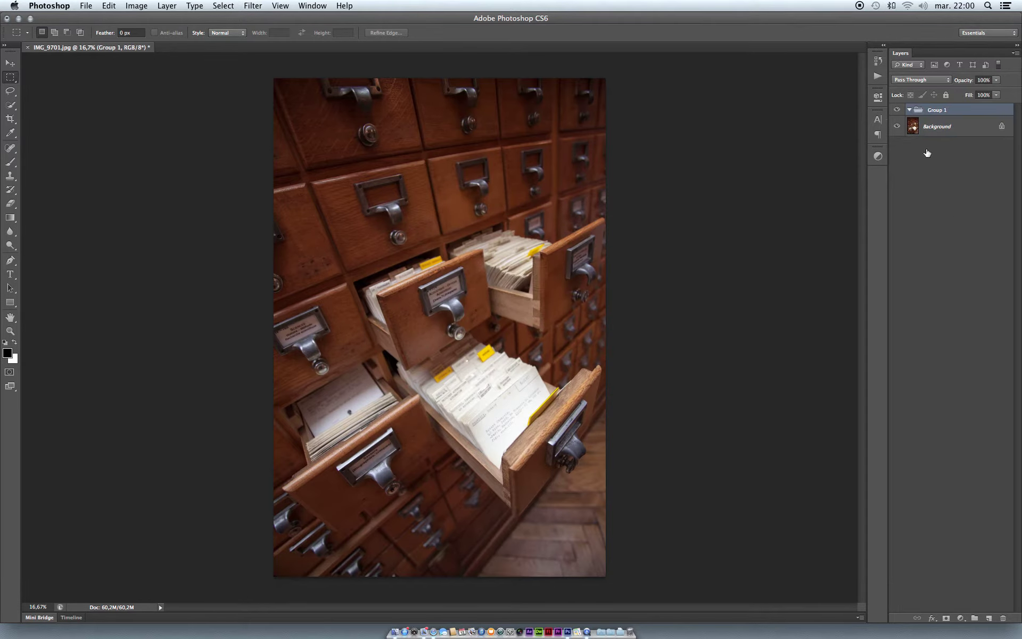
double_click(941, 110)
type("fx")
key("Return")
Step: Duplicate the Background layer and move the copy into the fx group
left_click(945, 130)
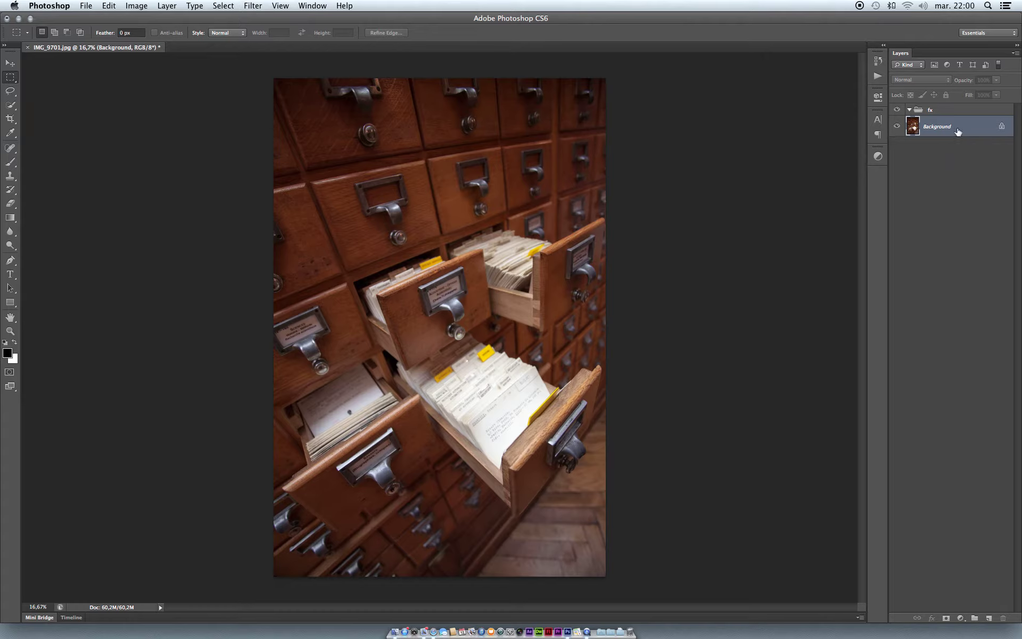
key("super+j")
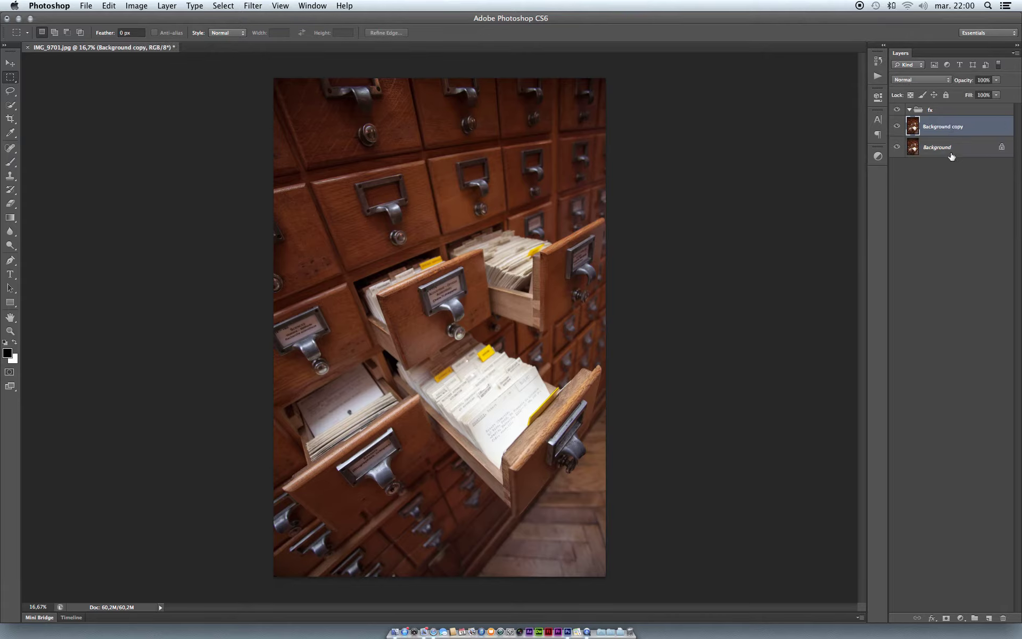
left_click_drag(935, 128, 932, 110)
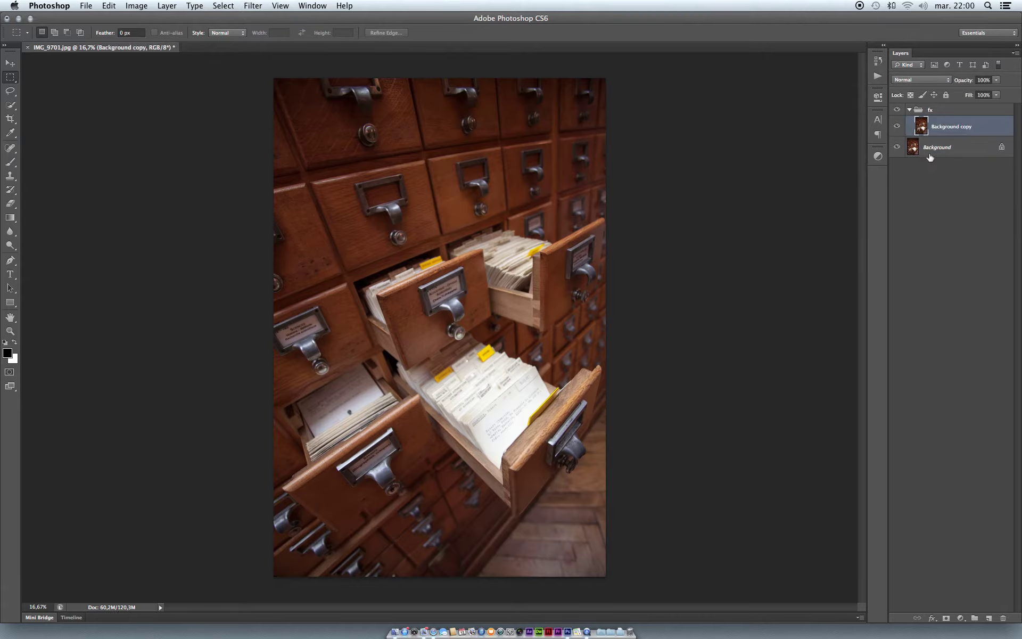
Step: Apply a High Pass filter with a radius of 4.0 pixels to the Background copy layer
left_click(253, 5)
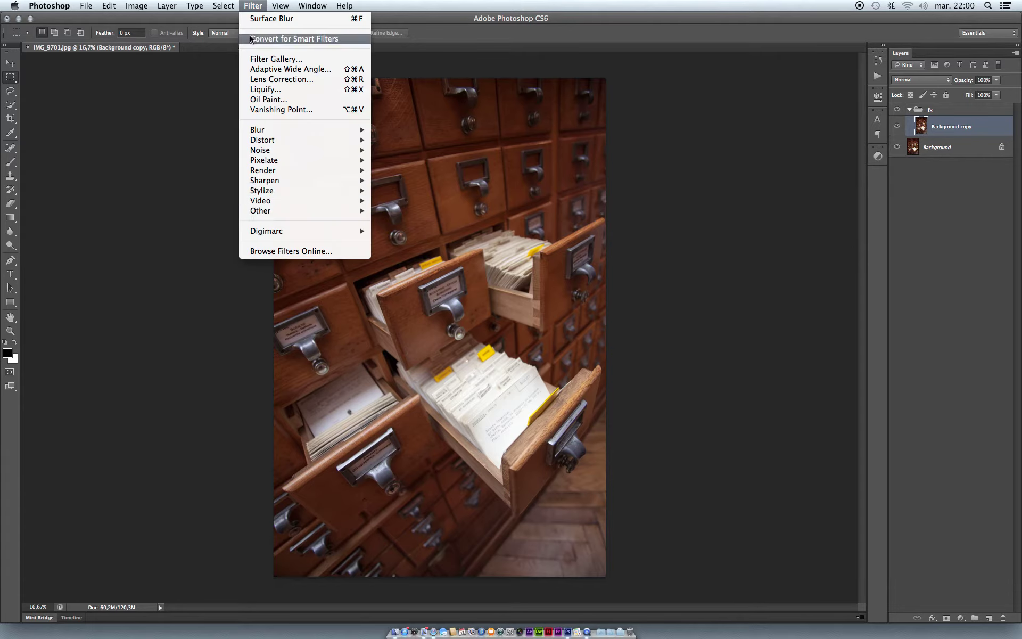
mouse_move(347, 208)
left_click(402, 221)
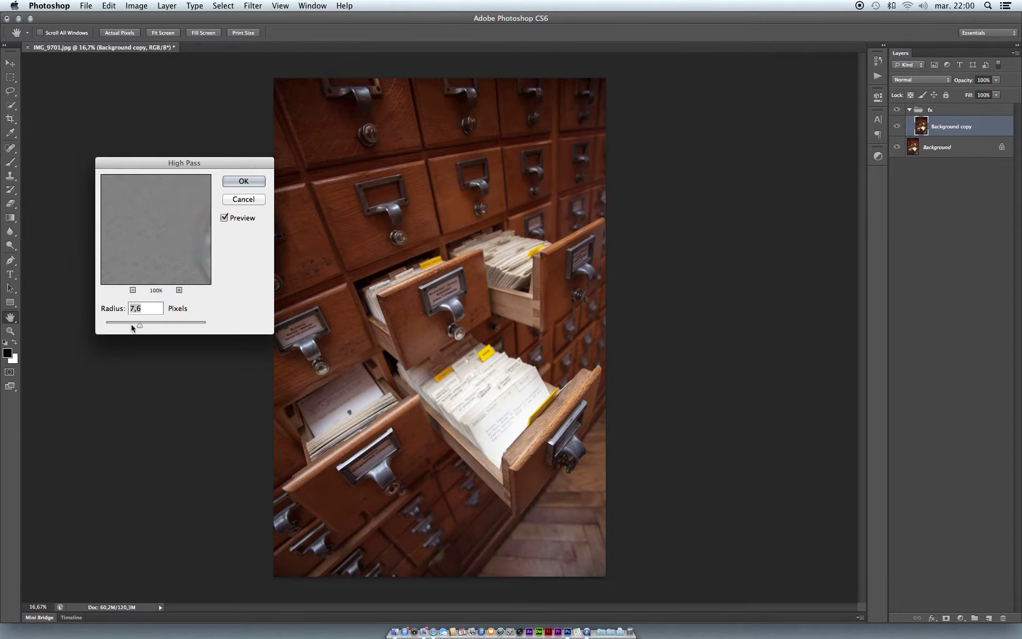
left_click_drag(139, 327, 128, 329)
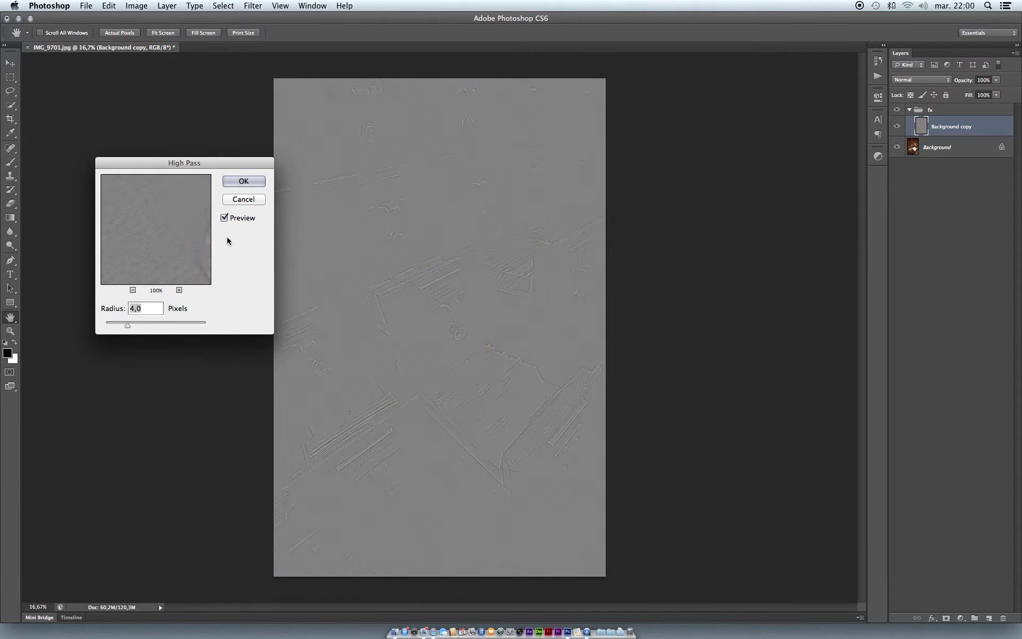
left_click(246, 182)
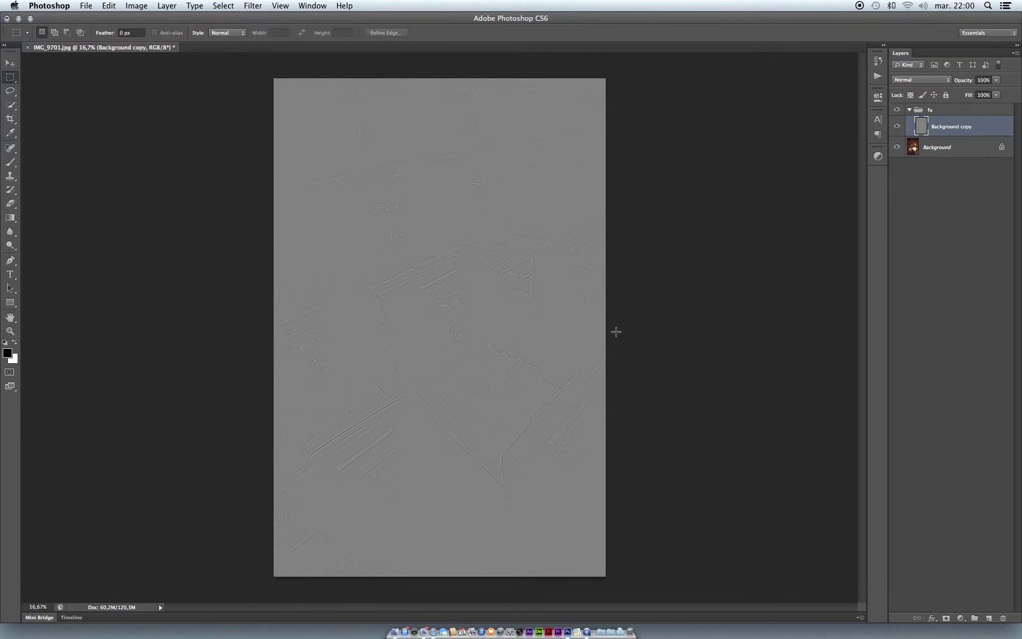
Step: Set the Background copy layer's blend mode to Vivid Light and compare the image with the layer hidden and shown
left_click(949, 81)
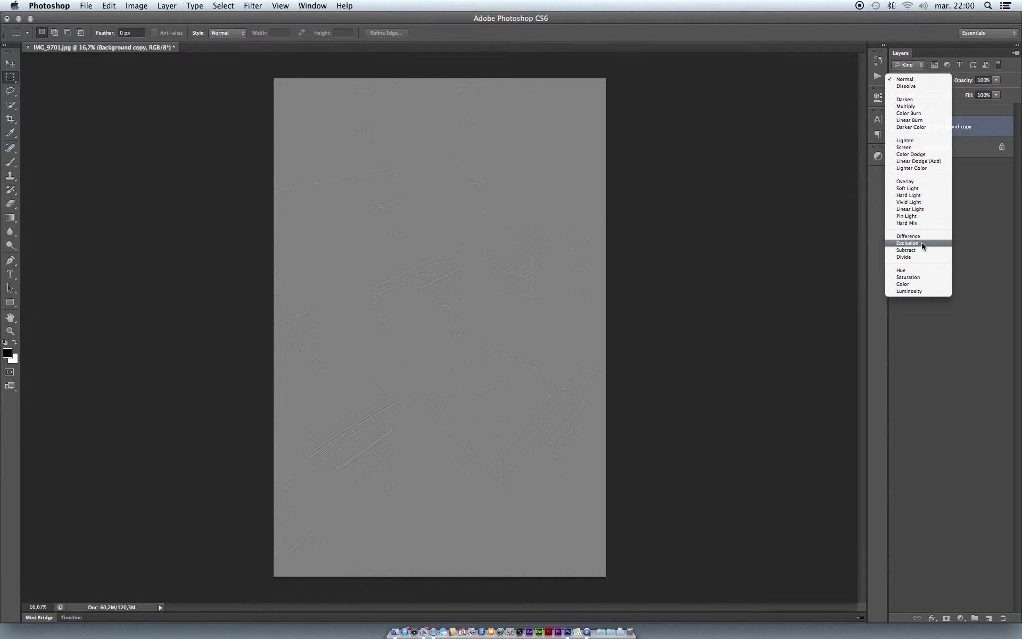
left_click(922, 203)
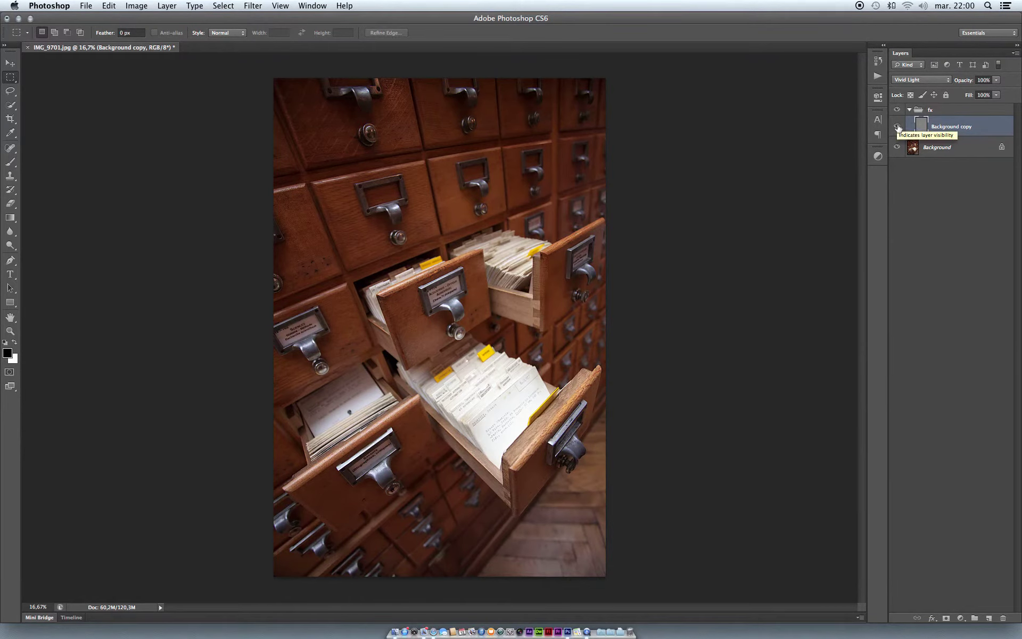
left_click(897, 127)
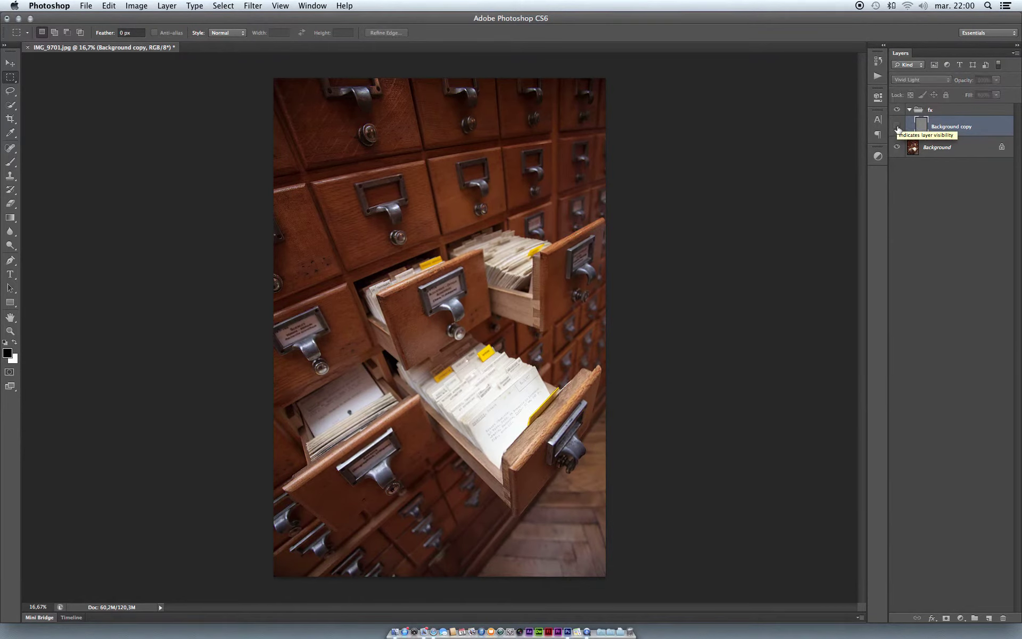
left_click(897, 127)
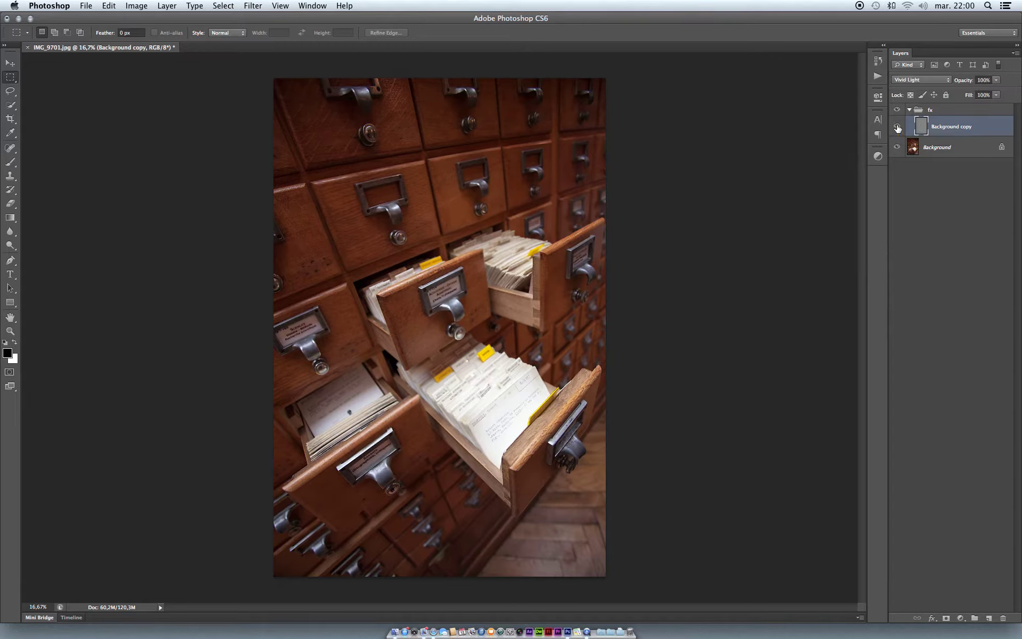
left_click(897, 127)
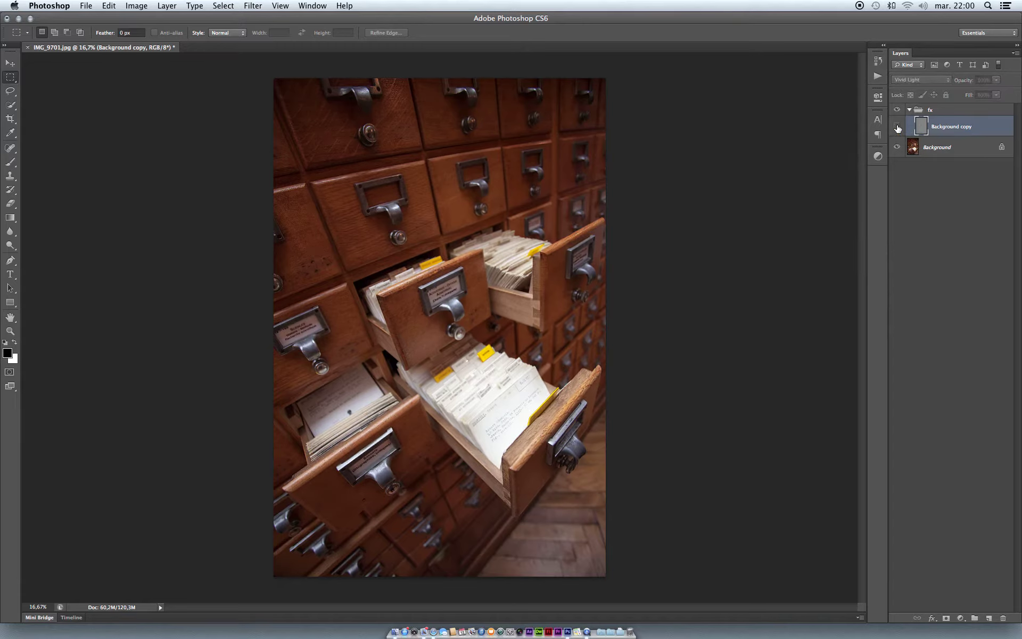
left_click(897, 128)
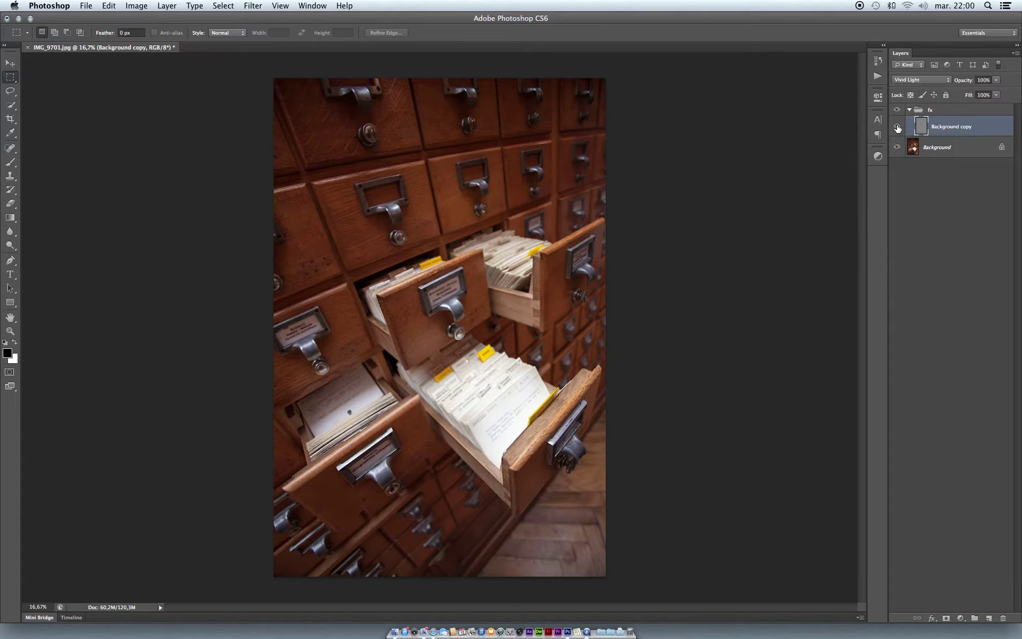
Step: Duplicate the Background layer again and place the new copy above Background copy in the fx group
left_click(952, 147)
key("super+j")
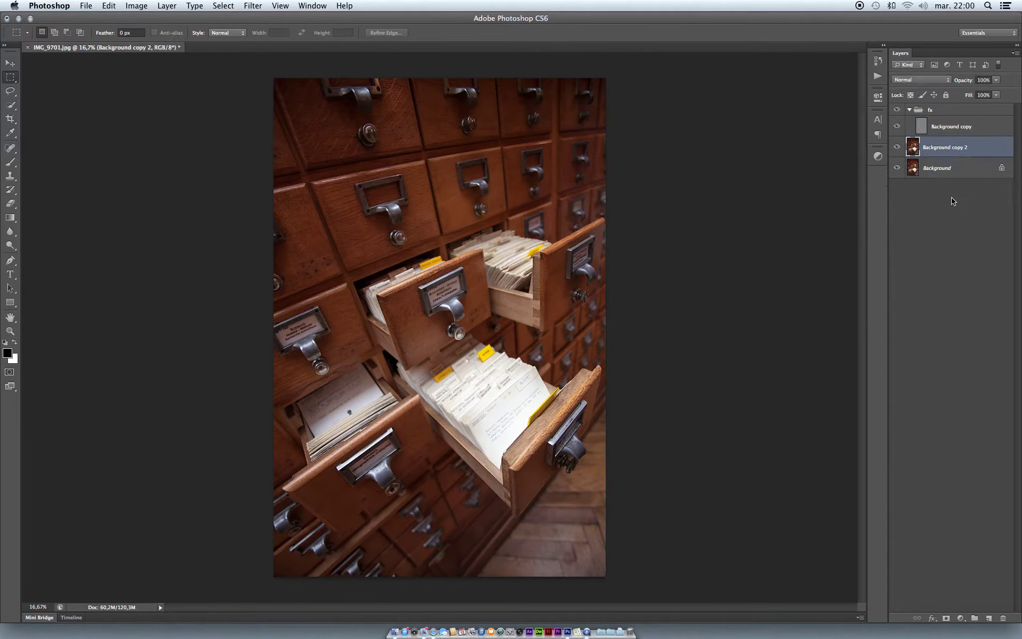
left_click_drag(982, 160, 949, 126)
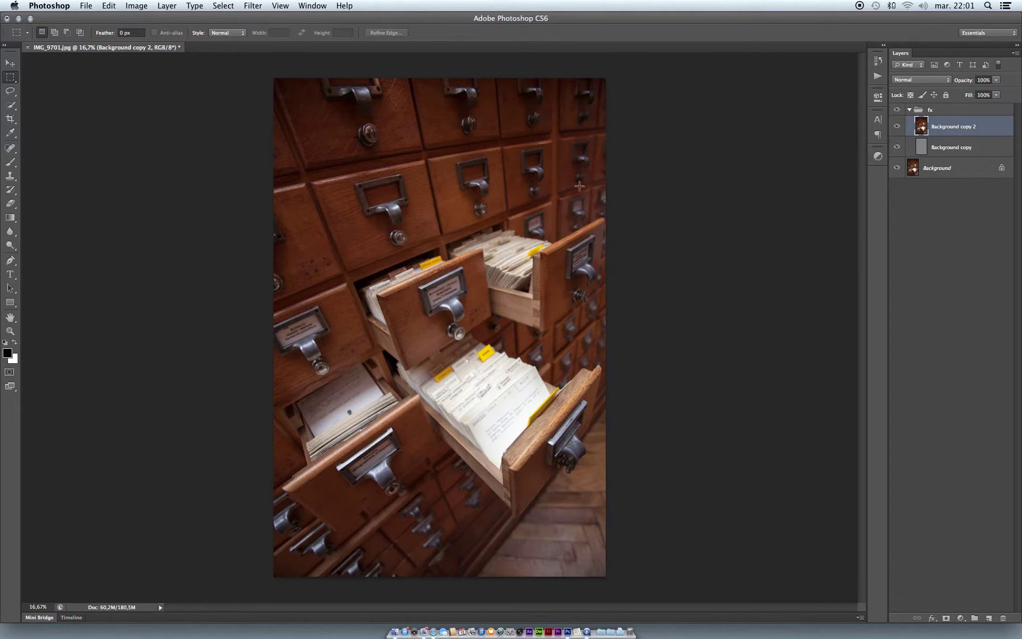
Step: Apply a High Pass filter to Background copy 2 with a larger radius than the first layer's 4.0 pixels
left_click(247, 6)
mouse_move(273, 210)
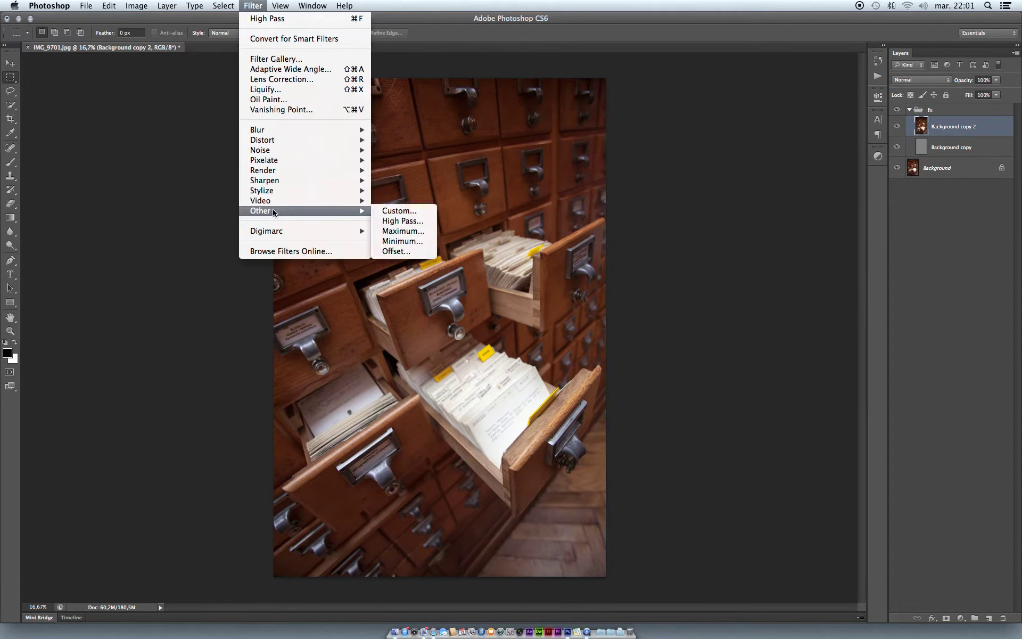
left_click(400, 221)
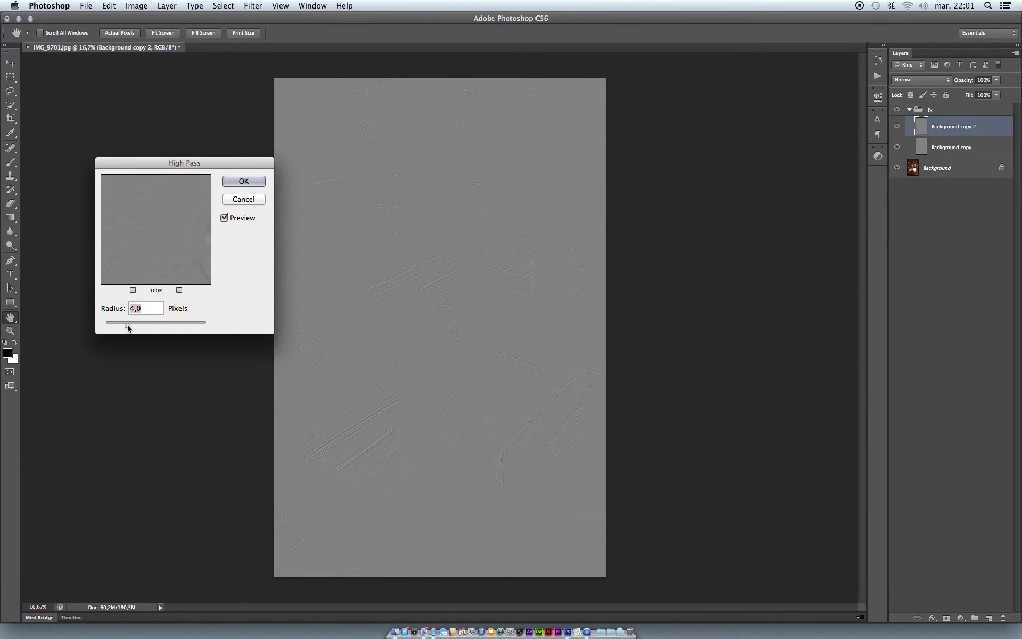
left_click_drag(128, 325, 141, 328)
key("Return")
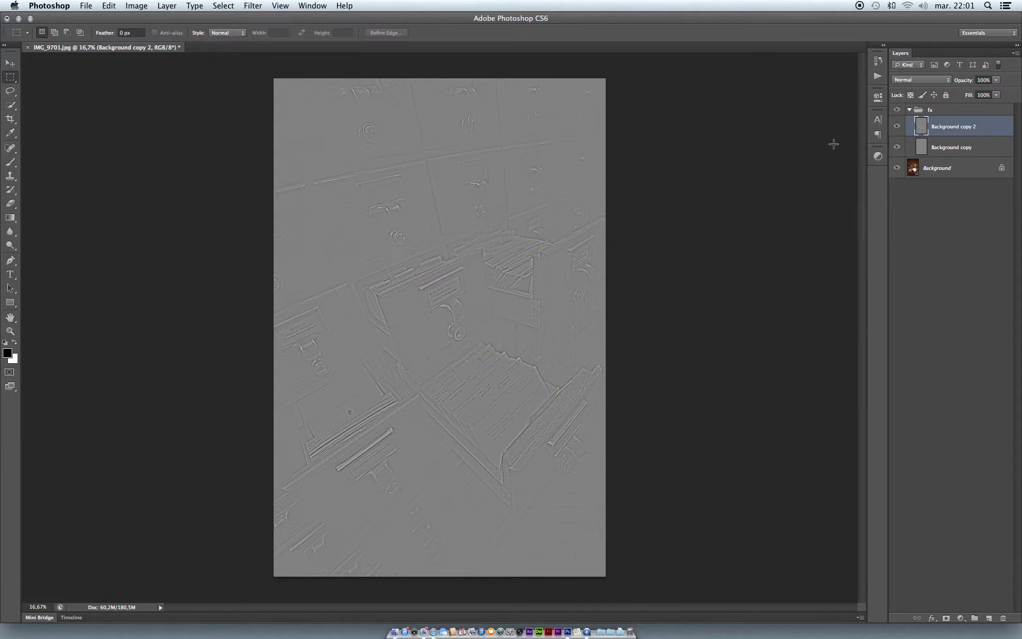
Step: Set Background copy 2 to the Color blend mode at 40% opacity and compare the image with the fx group hidden and shown
left_click(948, 80)
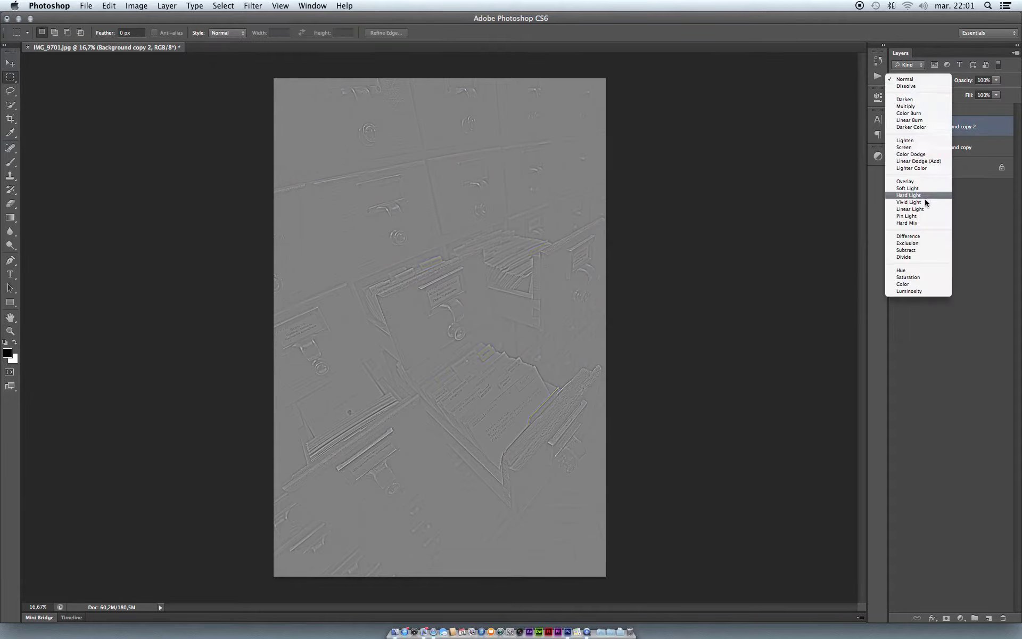
left_click(913, 287)
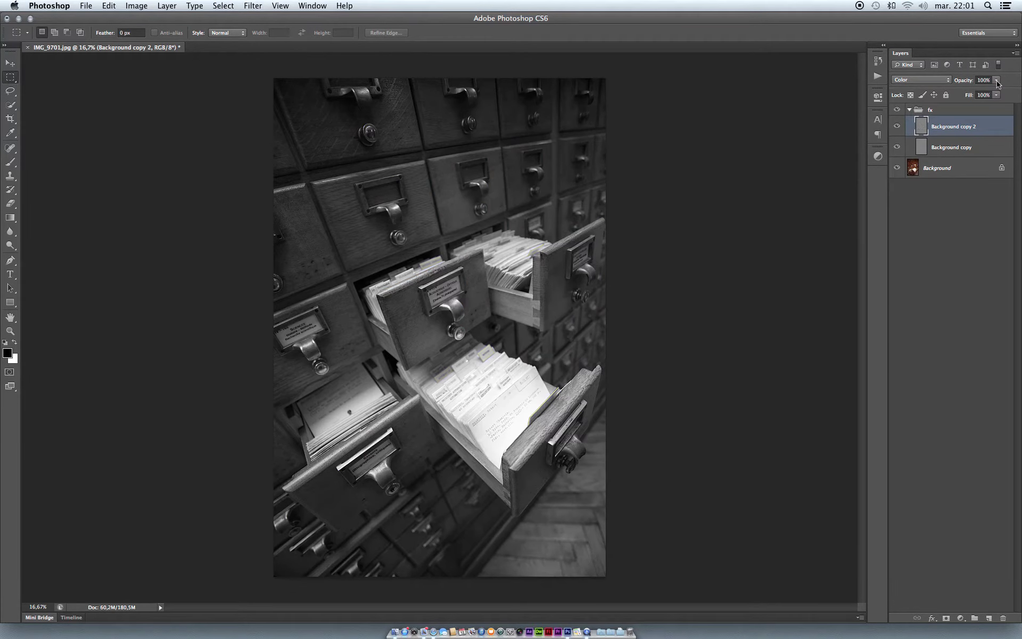
left_click(997, 82)
left_click_drag(998, 94, 967, 96)
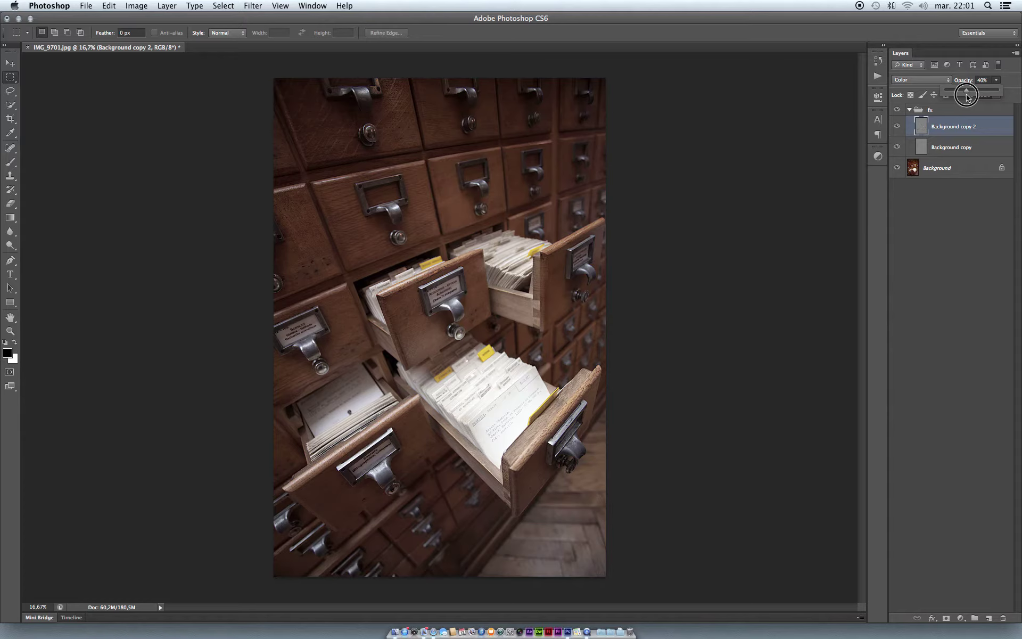
left_click(897, 110)
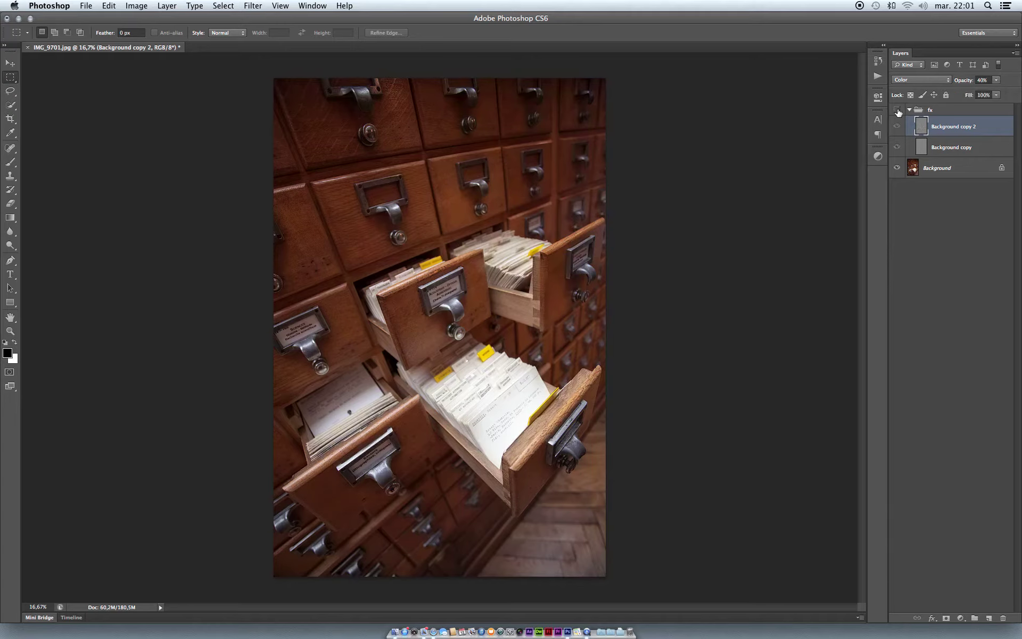
left_click(897, 110)
left_click(897, 111)
left_click(897, 111)
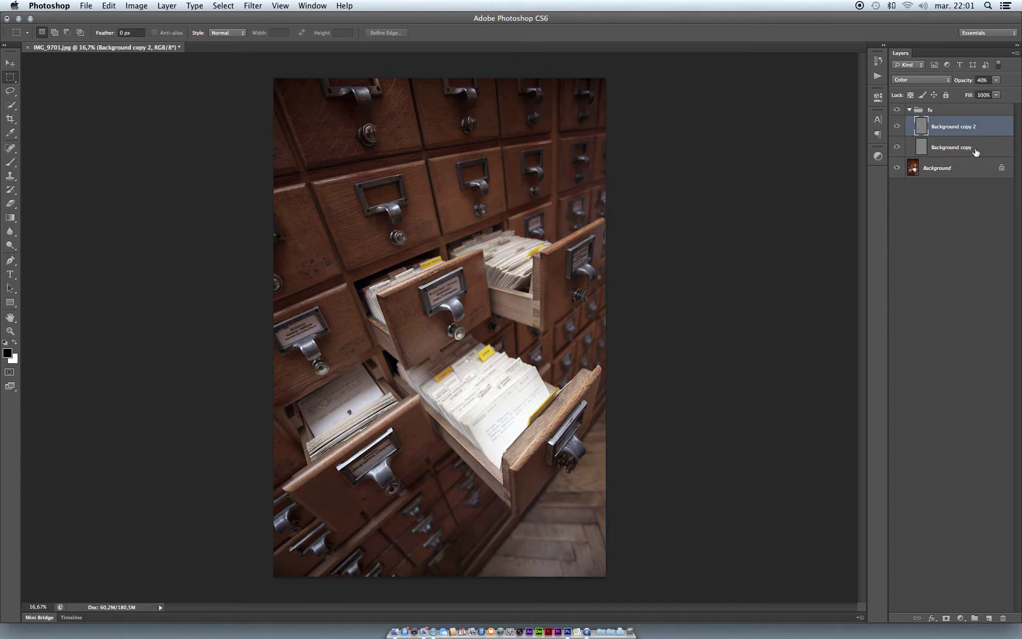
Step: Create a new group at the top of the fx group and place two fresh copies of the Background layer inside it
left_click(974, 618)
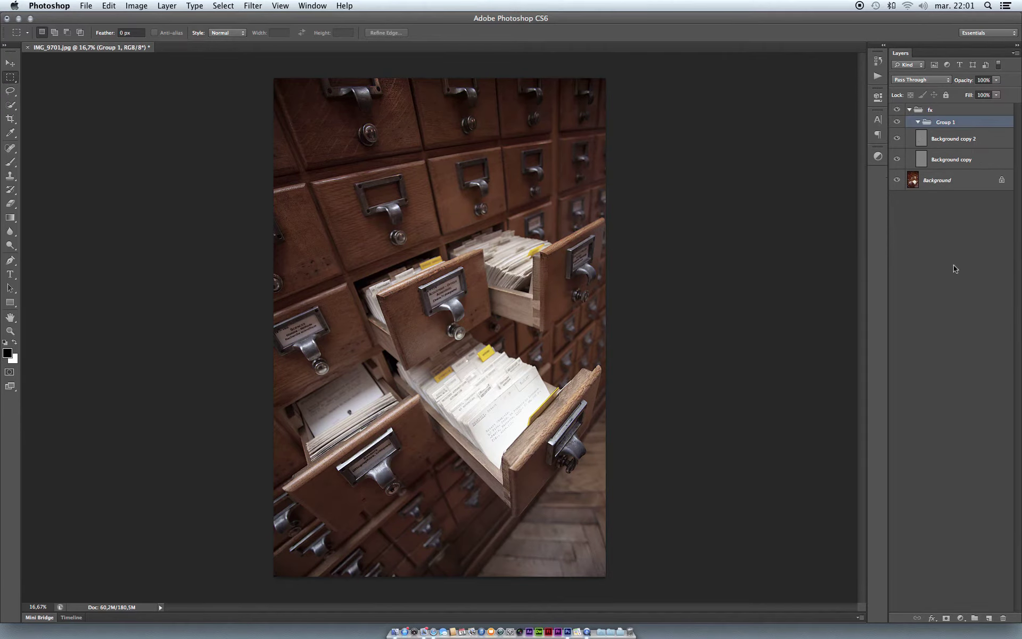
left_click(945, 182)
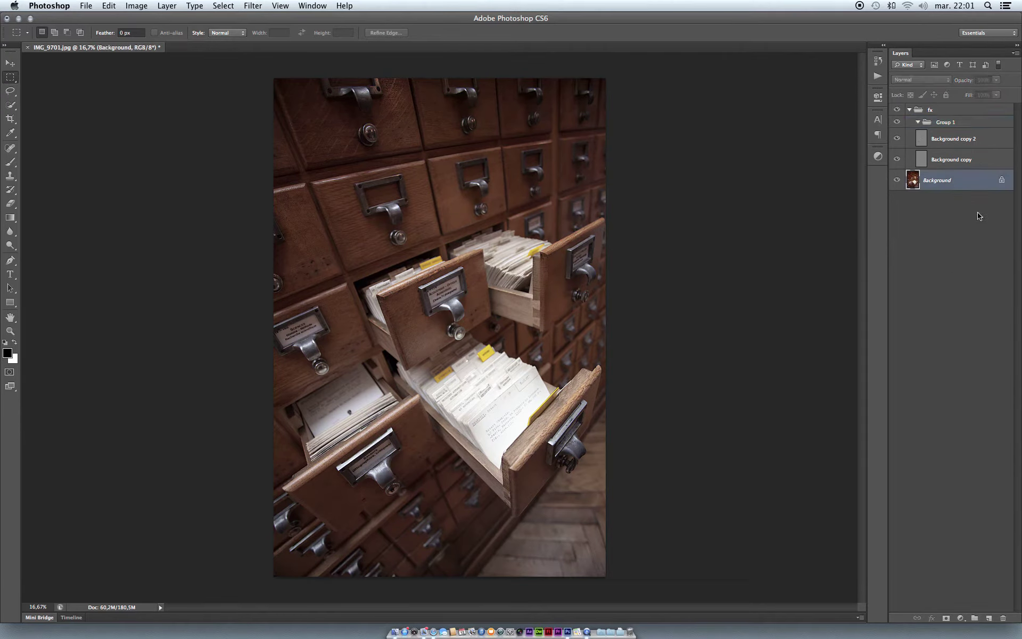
key("super+j")
key("super+j")
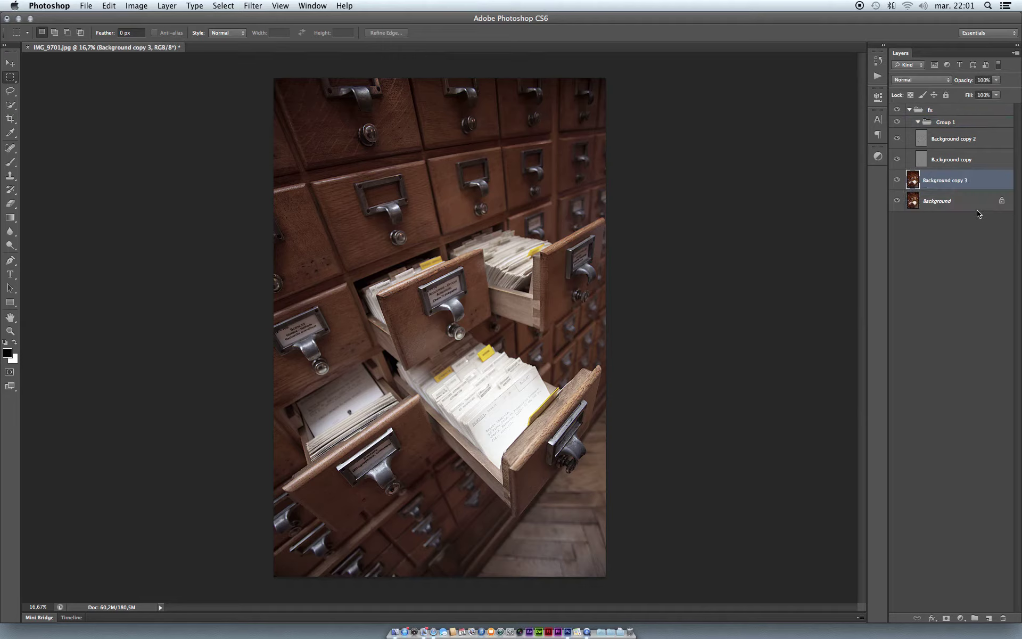
left_click_drag(960, 179, 947, 155)
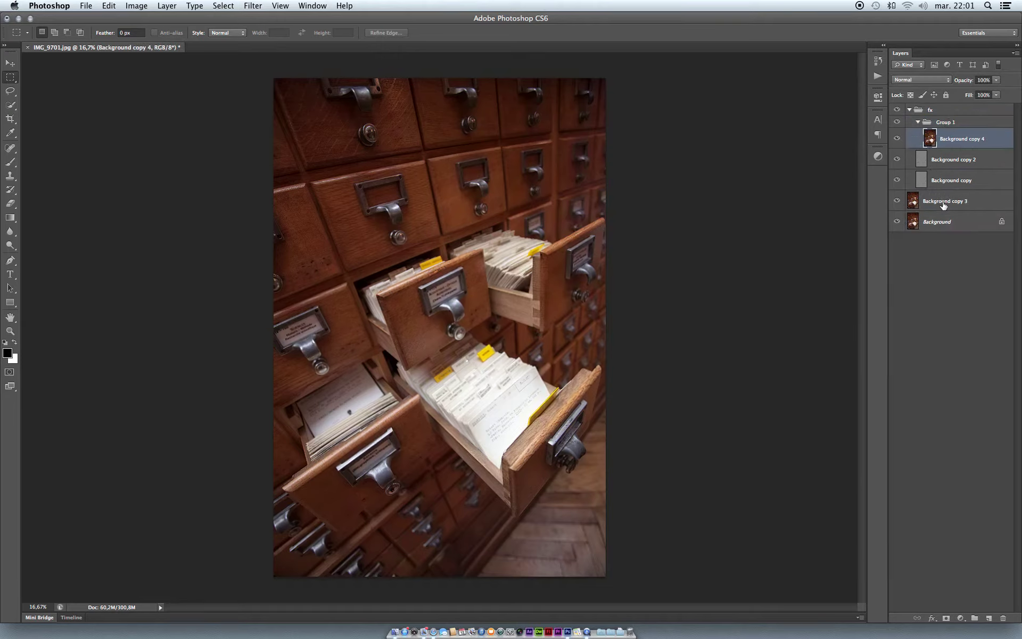
left_click_drag(946, 201, 951, 123)
Step: Set the blend mode of the nested group, Group 1, to Overlay
left_click(951, 122)
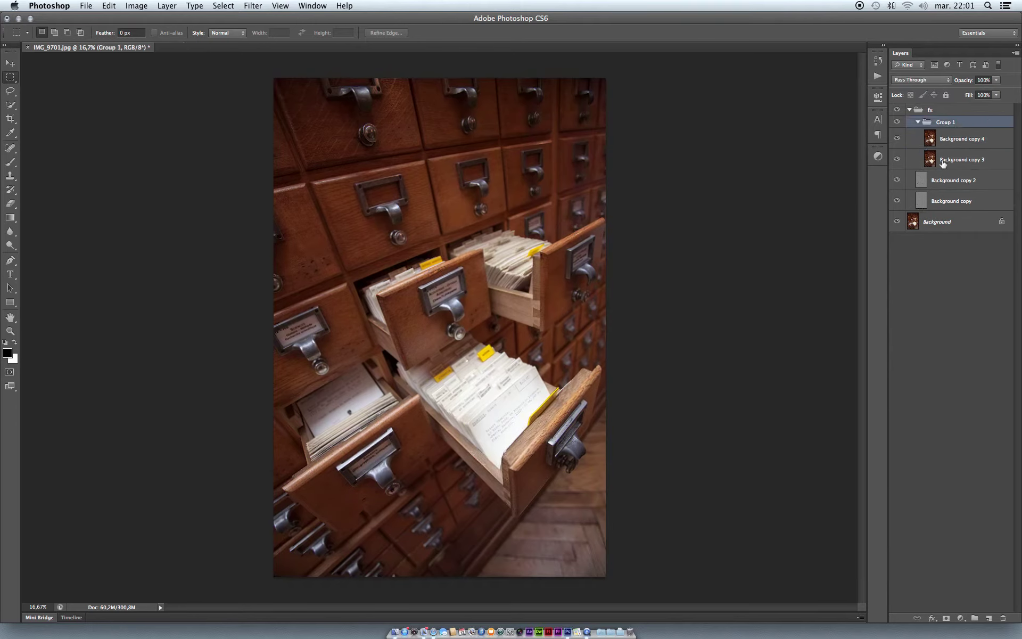
left_click(949, 80)
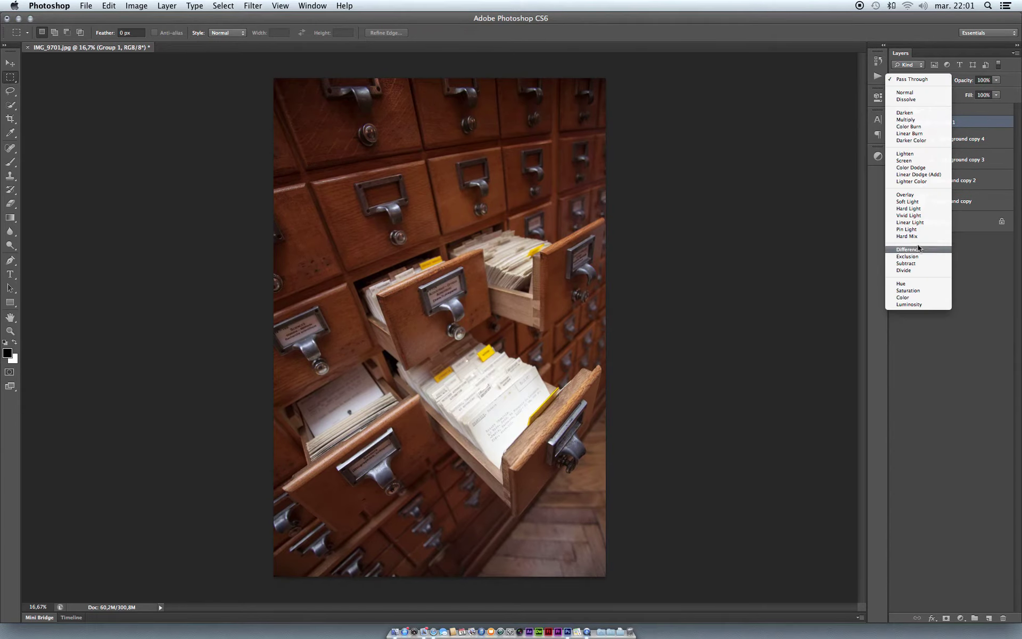
left_click(914, 195)
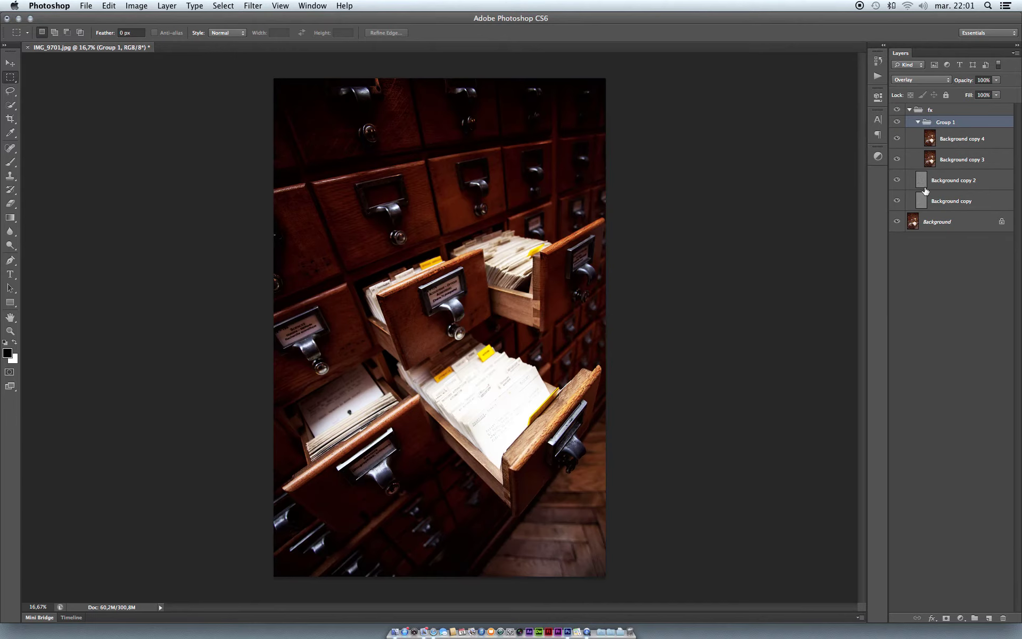
Step: Set the blend mode of Background copy 3, inside Group 1, to Overlay
left_click(951, 161)
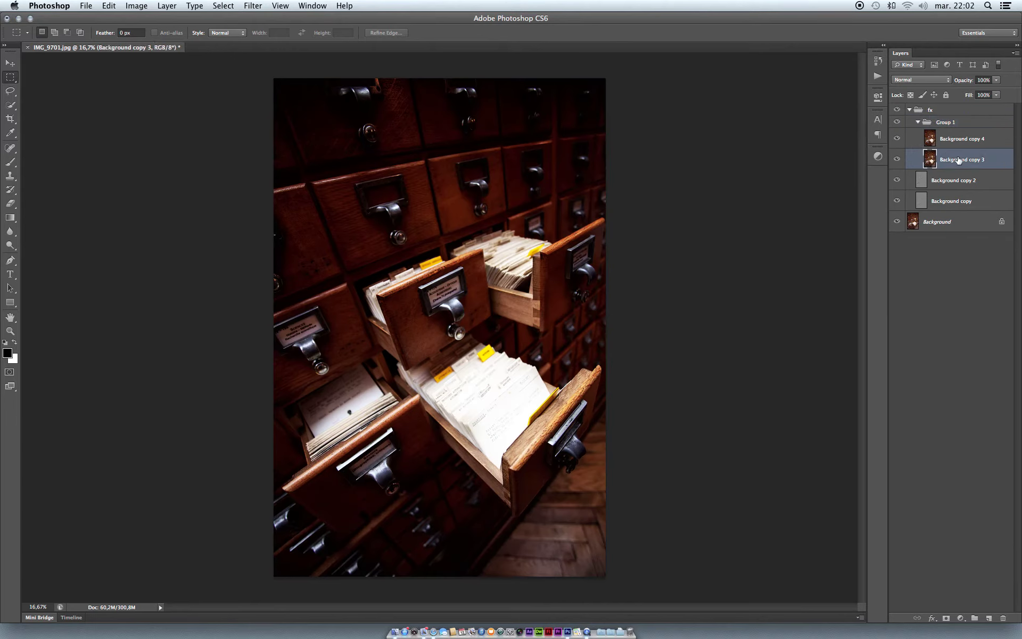
left_click(948, 81)
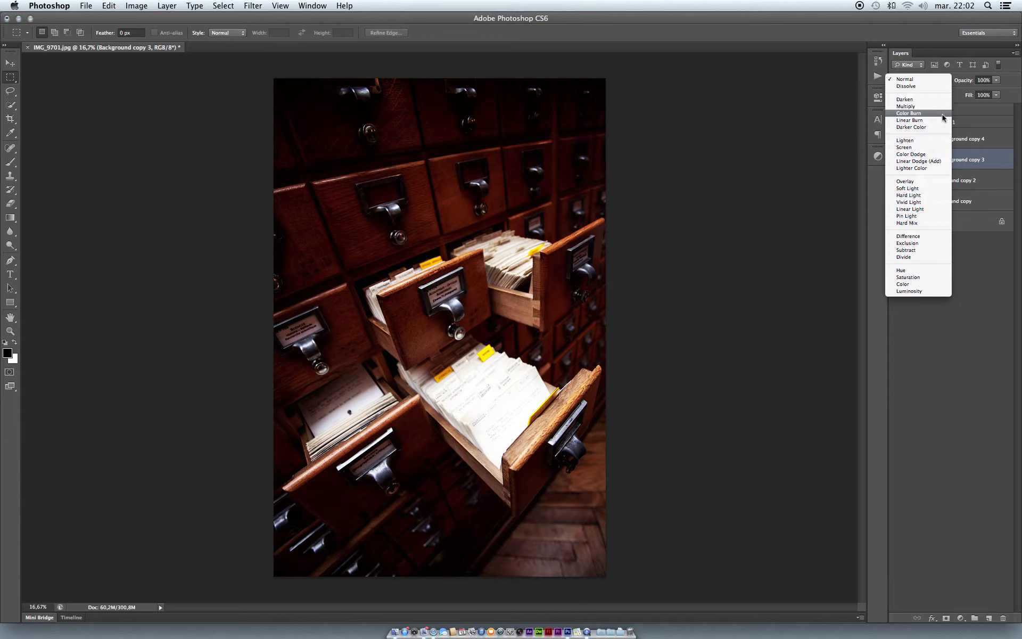
left_click(909, 181)
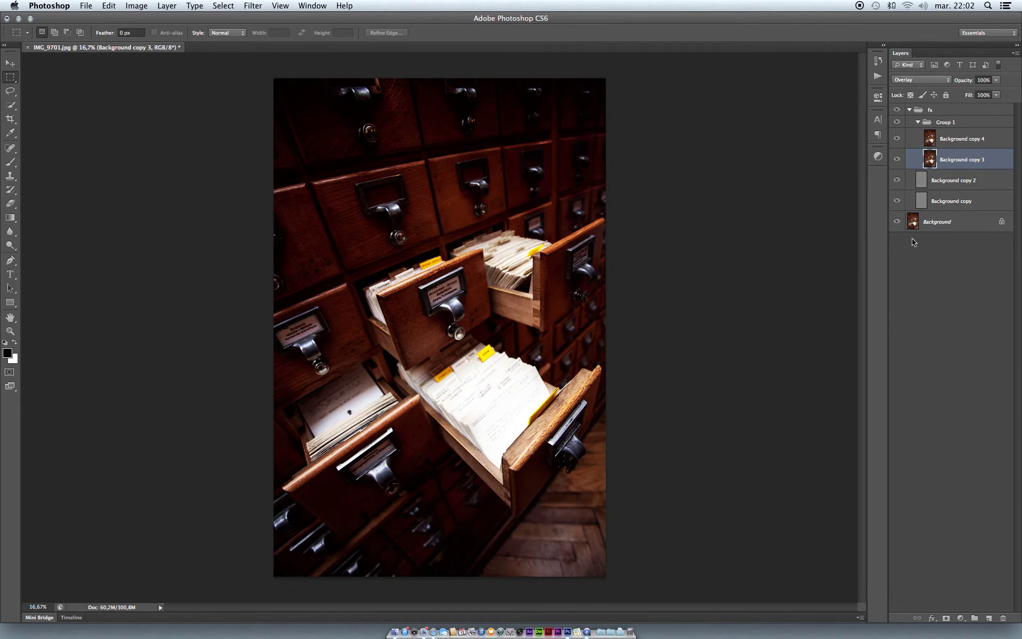
Step: Set the blend mode of Background copy 4 to Vivid Light and invert the layer's colors
left_click(963, 139)
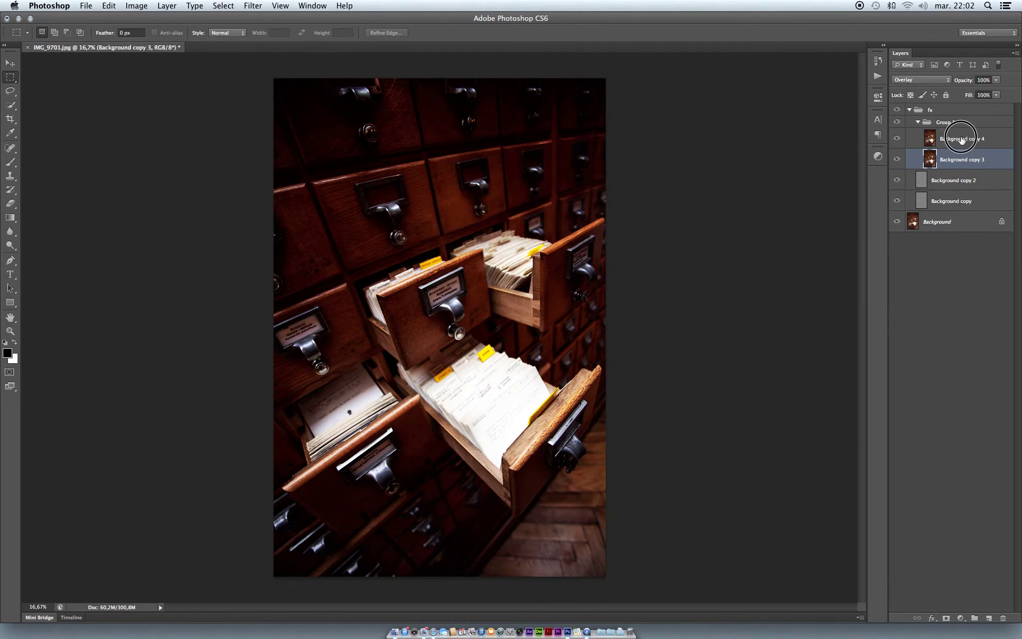
left_click(948, 81)
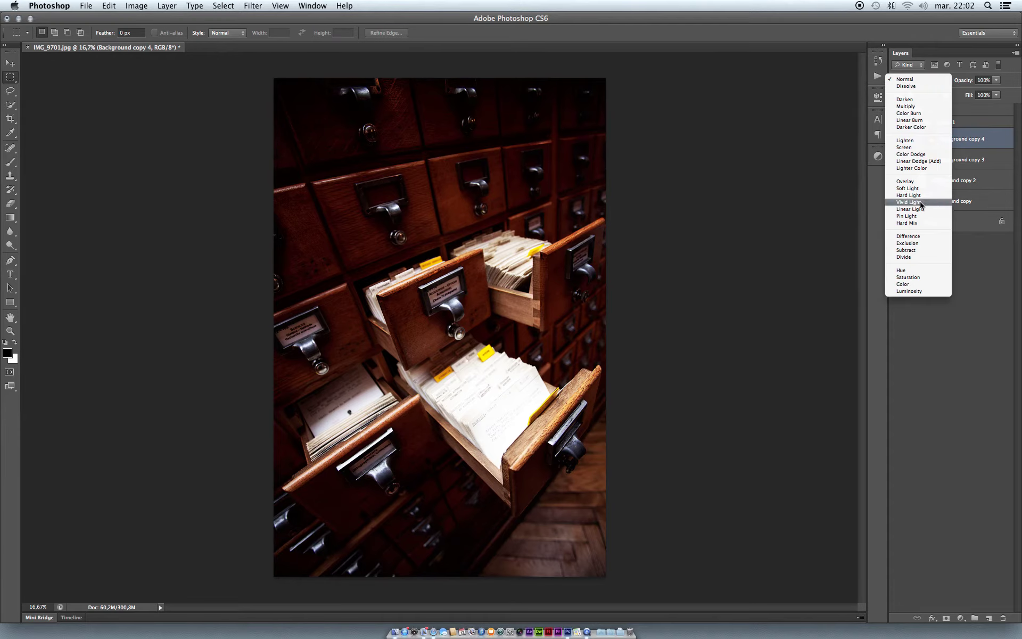
left_click(908, 203)
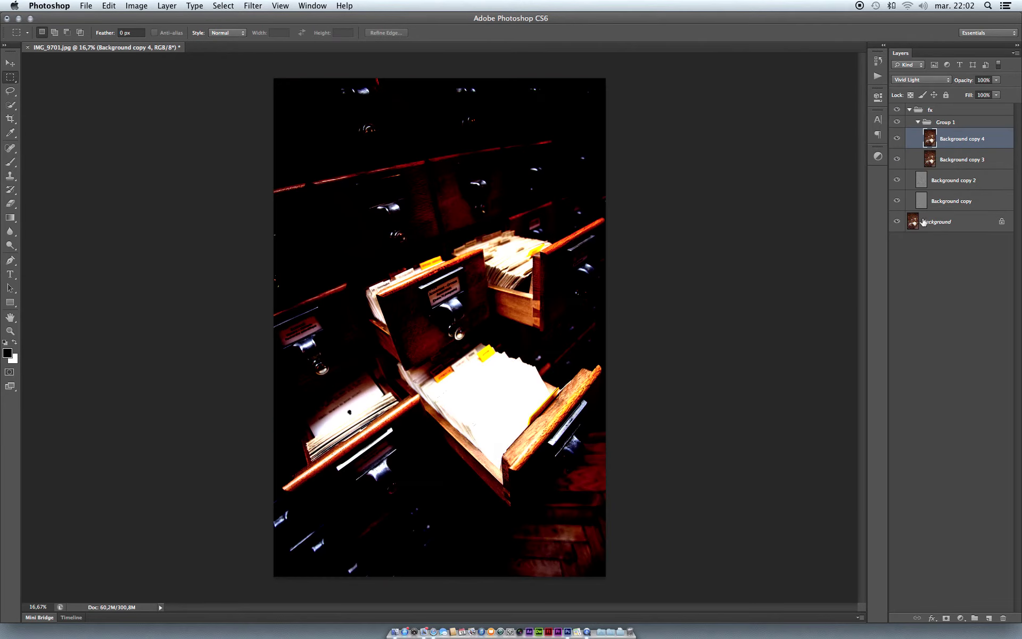
left_click(140, 6)
mouse_move(162, 41)
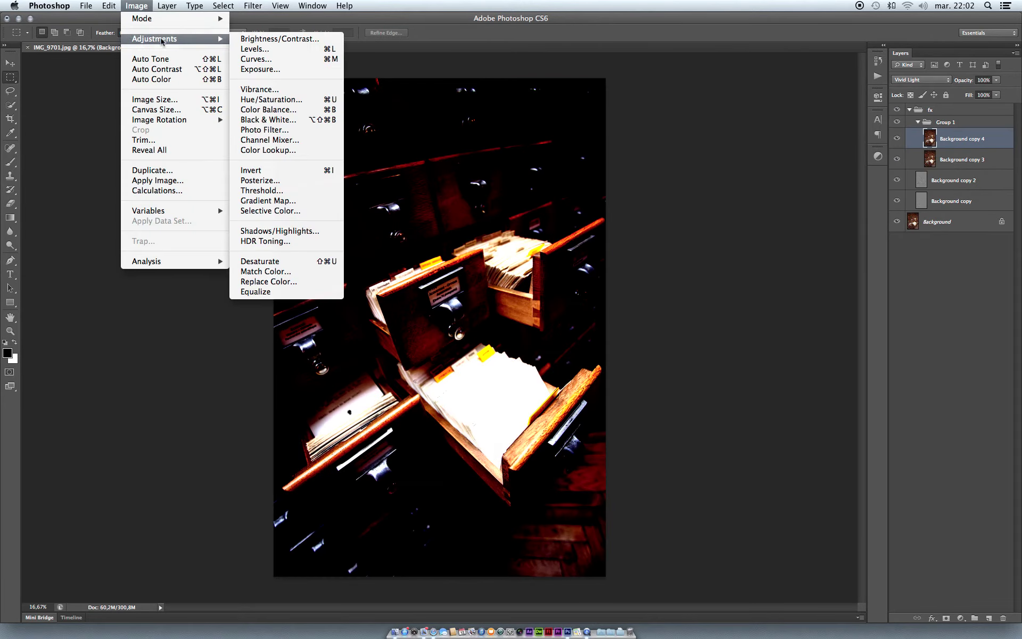
left_click(277, 171)
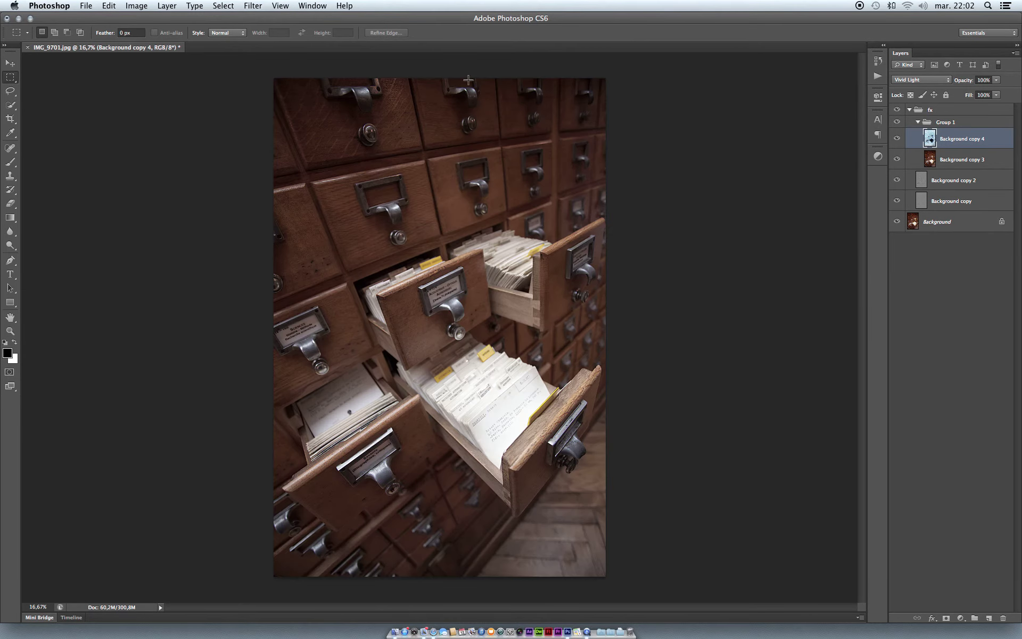
Step: Start a Surface Blur on the inverted Background copy 4, check its preview on the photo, and set the radius to 80 pixels
left_click(241, 7)
mouse_move(288, 133)
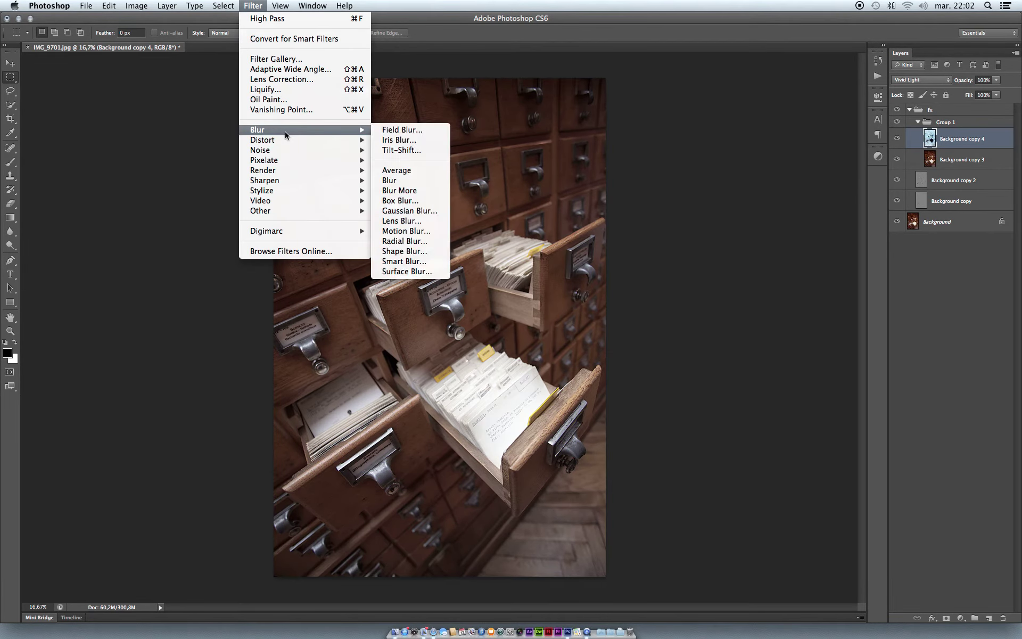
left_click(430, 271)
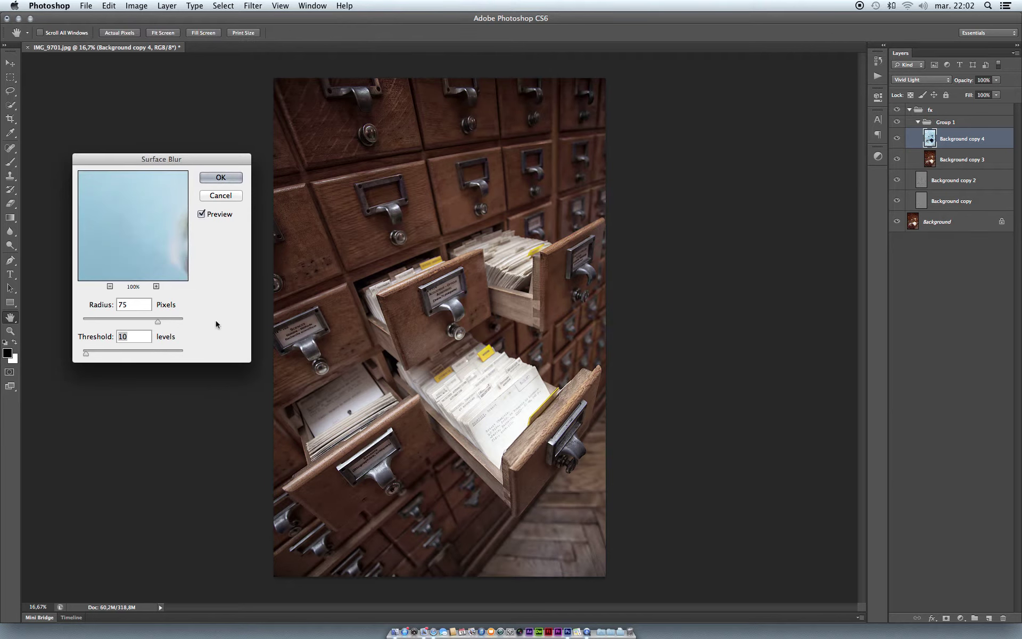
left_click(201, 214)
left_click(201, 214)
double_click(202, 219)
left_click_drag(157, 322, 174, 322)
left_click(172, 322)
left_click_drag(172, 322, 163, 324)
Step: Set the Surface Blur threshold to 13 levels, compare the image with and without the preview, and apply the filter
left_click_drag(86, 353, 89, 355)
left_click(202, 215)
left_click(201, 213)
left_click_drag(86, 354, 88, 356)
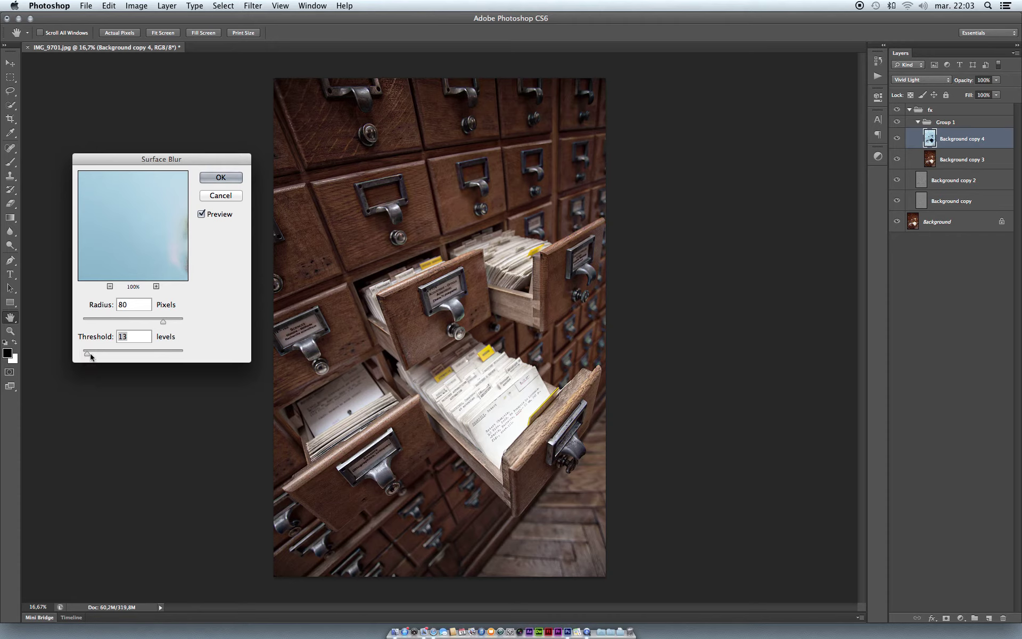
left_click(202, 214)
left_click(202, 214)
key("Return")
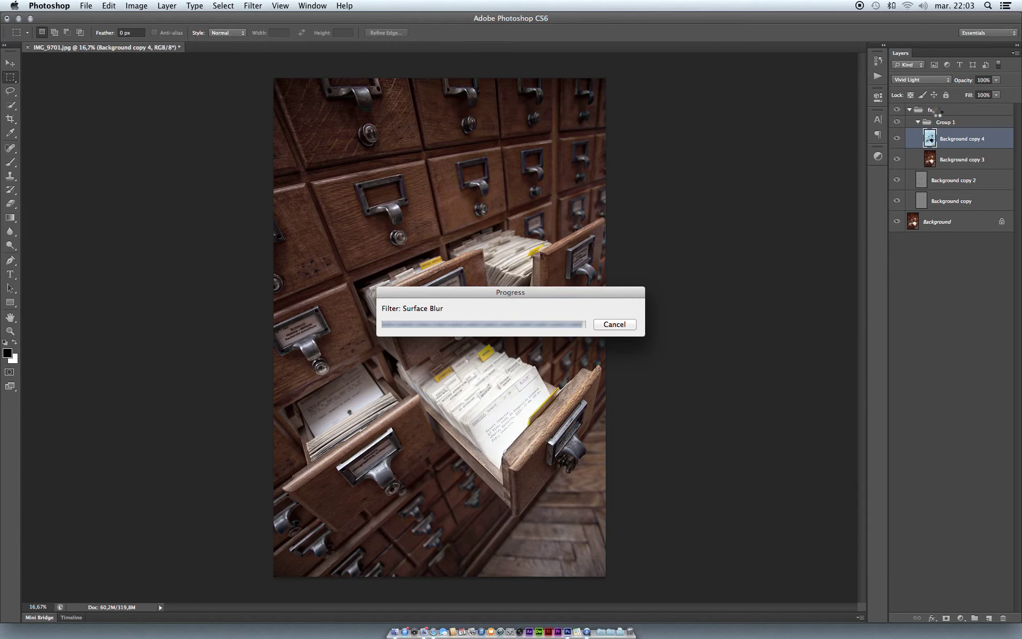
Step: Add Levels, Curves and Vibrance adjustment layers above Group 1 at the top of the fx group
left_click(926, 111)
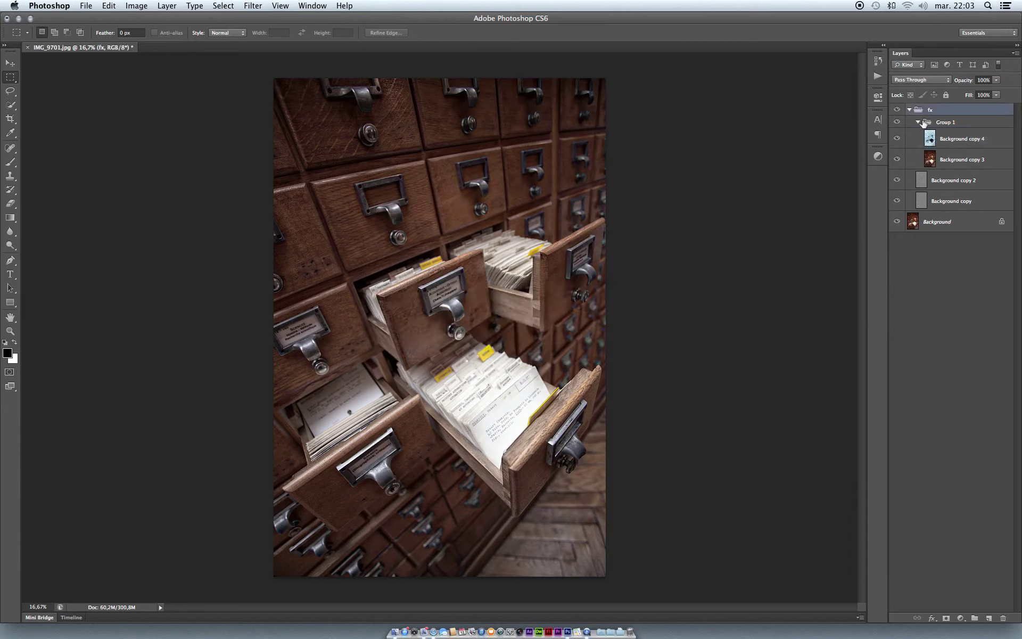
left_click(960, 618)
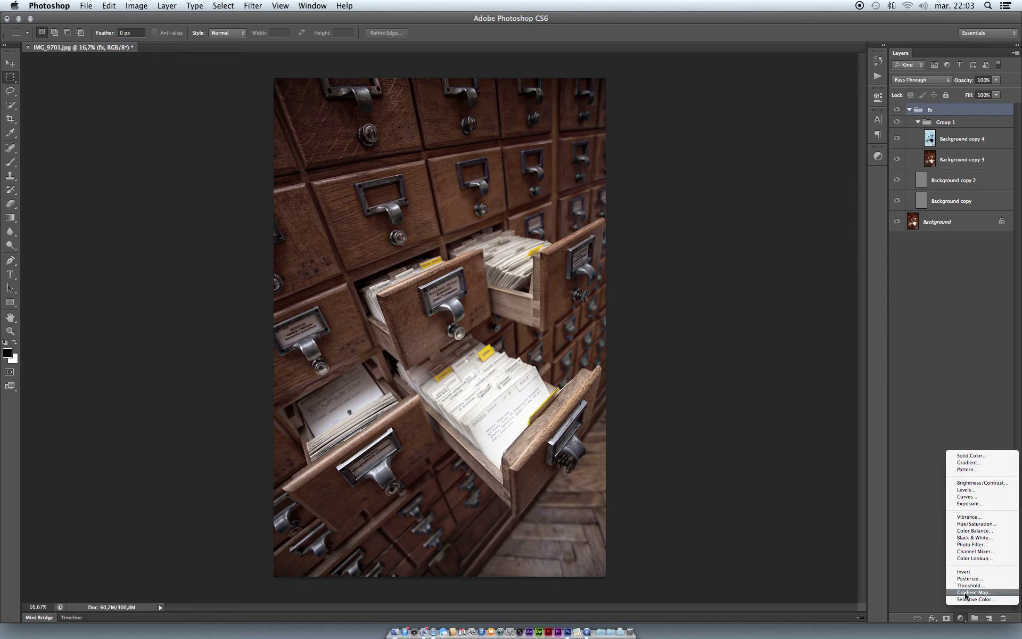
left_click(972, 496)
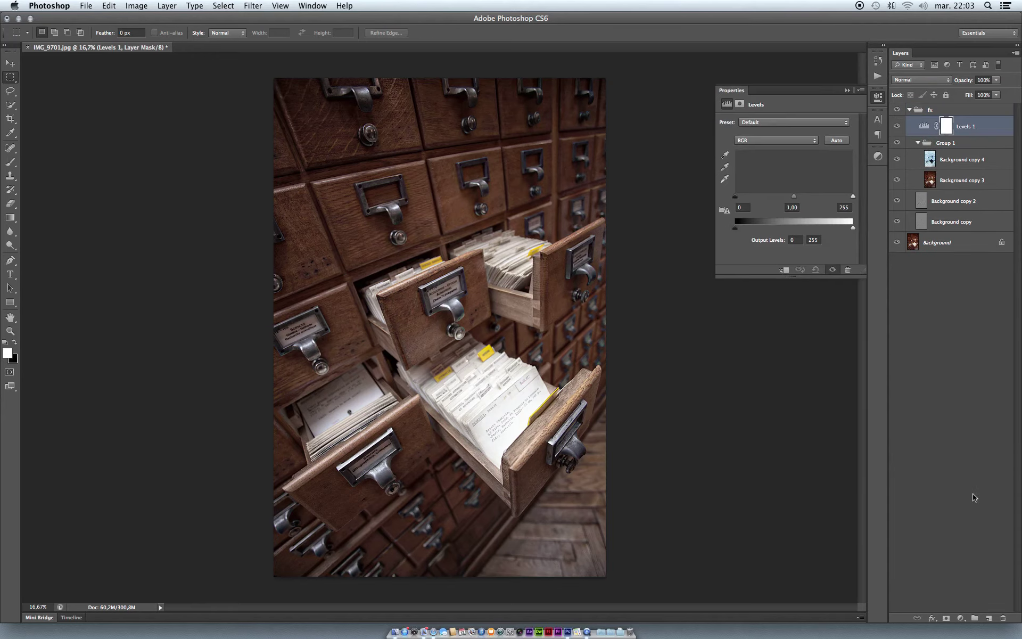
left_click(961, 617)
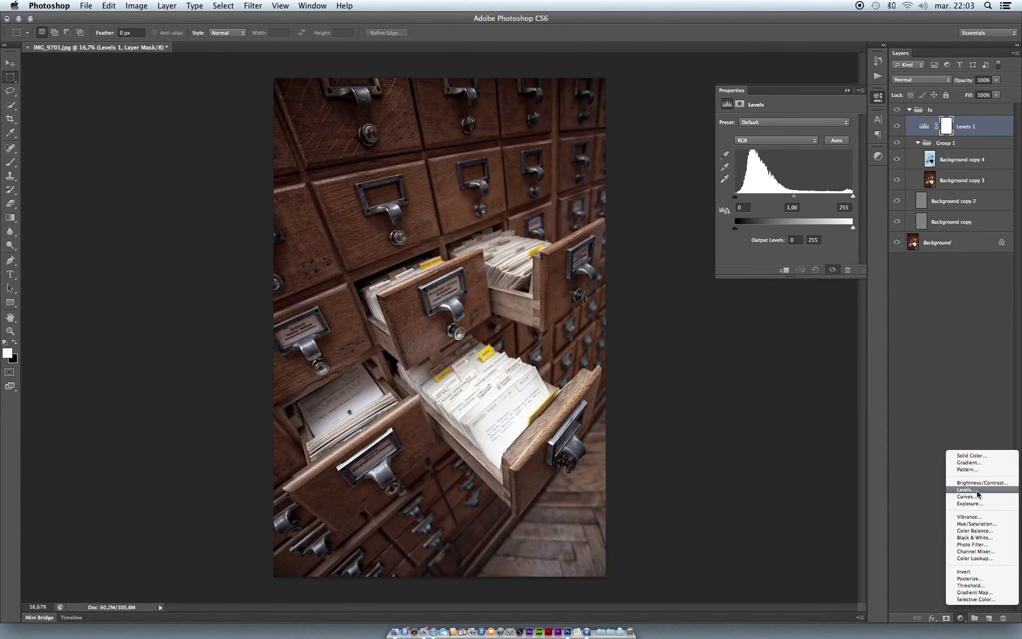
left_click(966, 496)
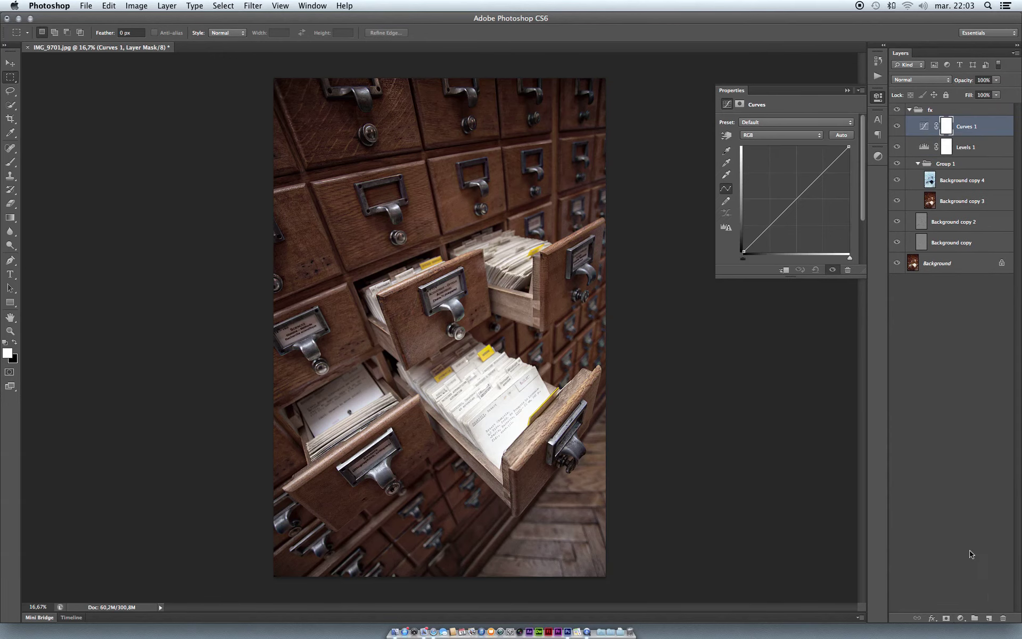
left_click(960, 618)
left_click(970, 517)
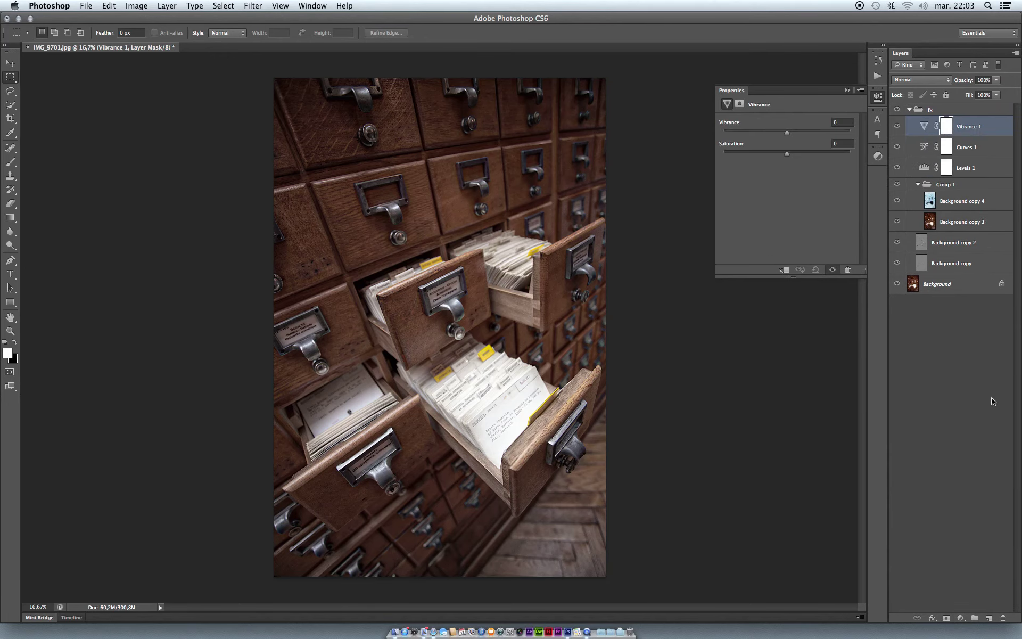
Step: In the Levels 1 adjustment, raise the black input level to 8 and lower the white input level slightly
left_click(969, 168)
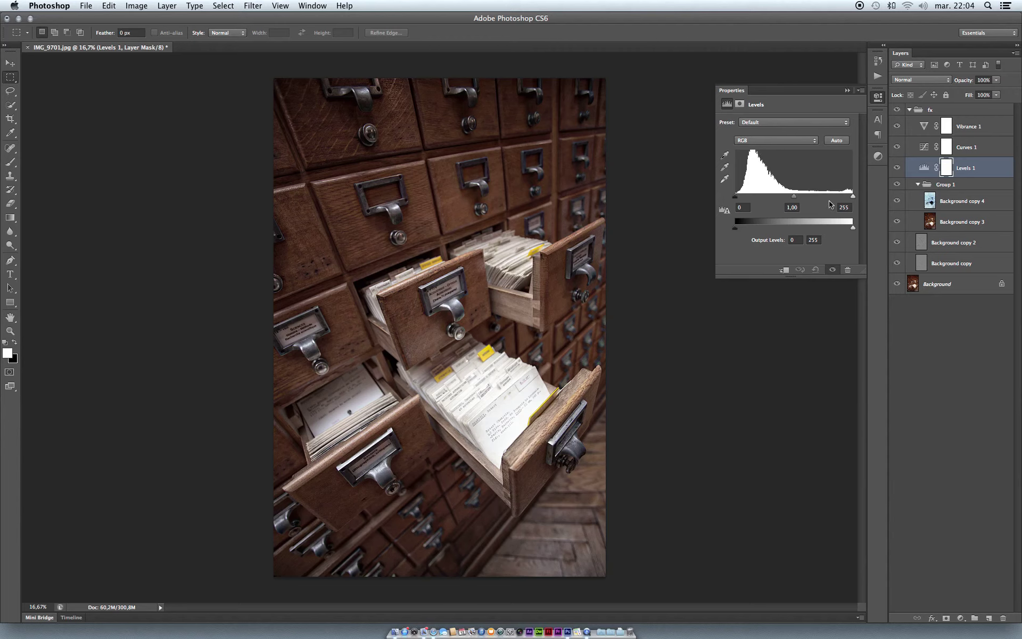
left_click_drag(735, 197, 738, 197)
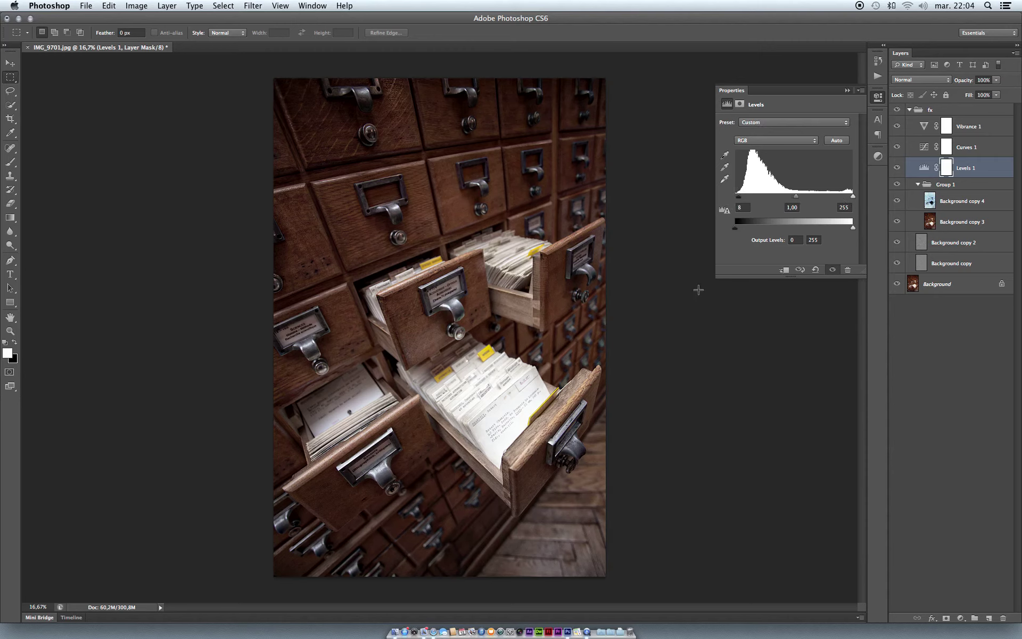
left_click_drag(853, 198, 850, 194)
Step: Apply the Linear Contrast (RGB) preset to Curves 1 and boost the photo's colors slightly with the Vibrance 1 adjustment
left_click(967, 149)
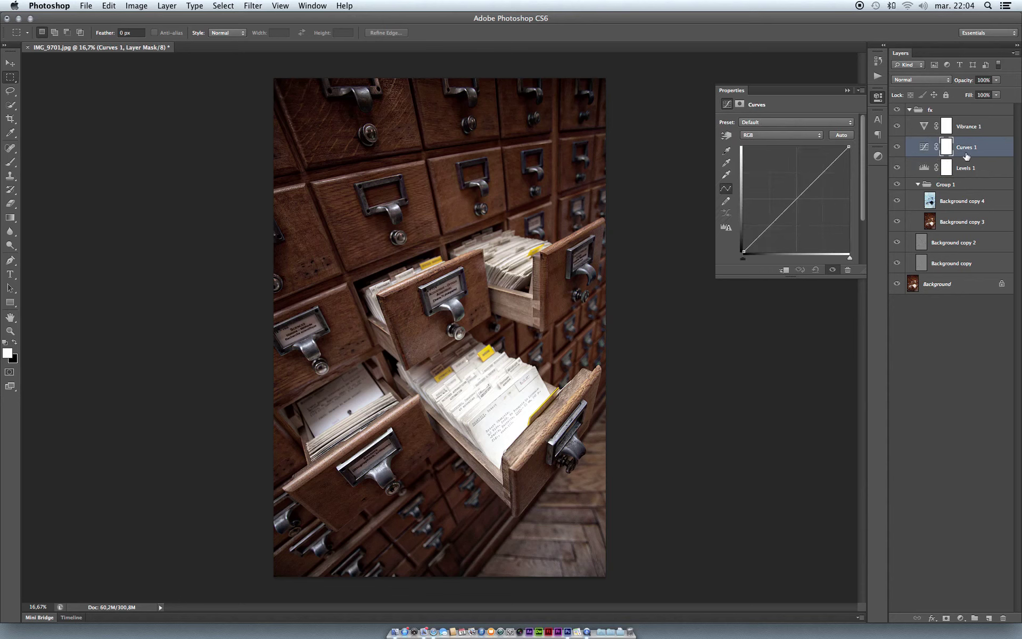
left_click(850, 124)
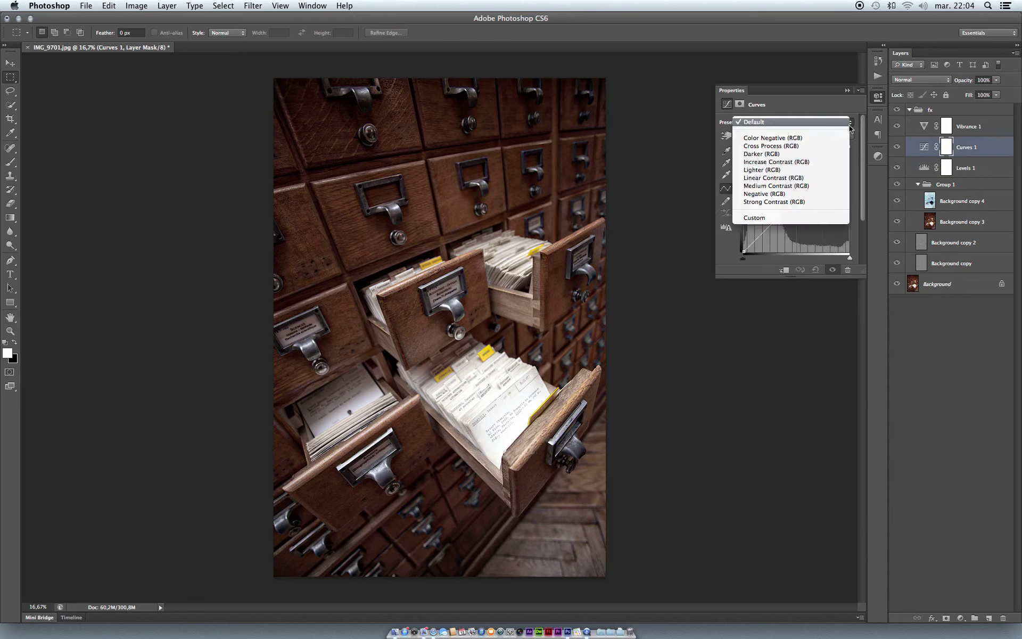
left_click(787, 178)
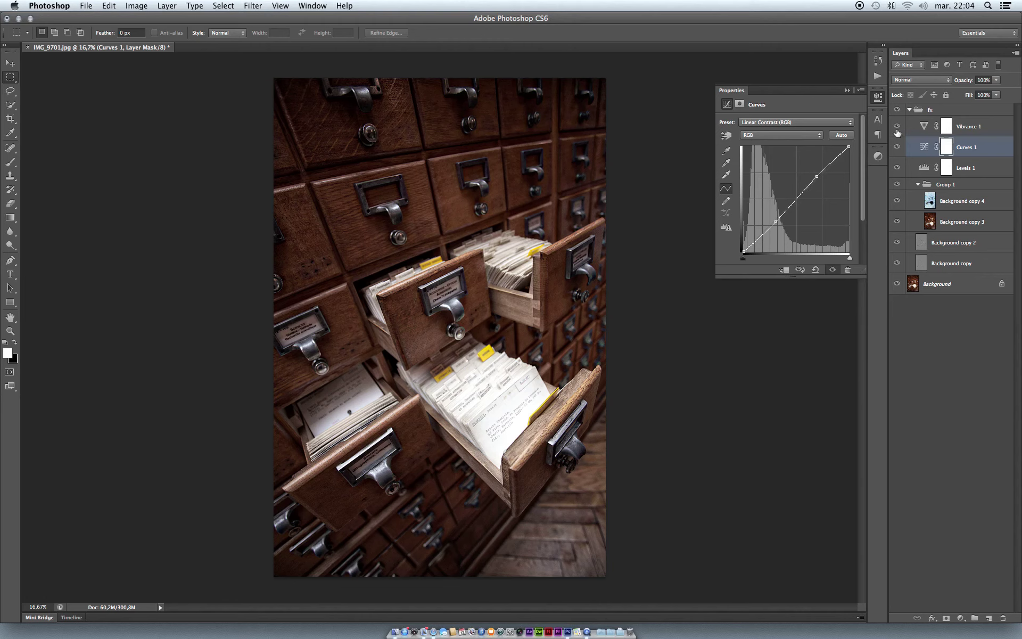
left_click(969, 129)
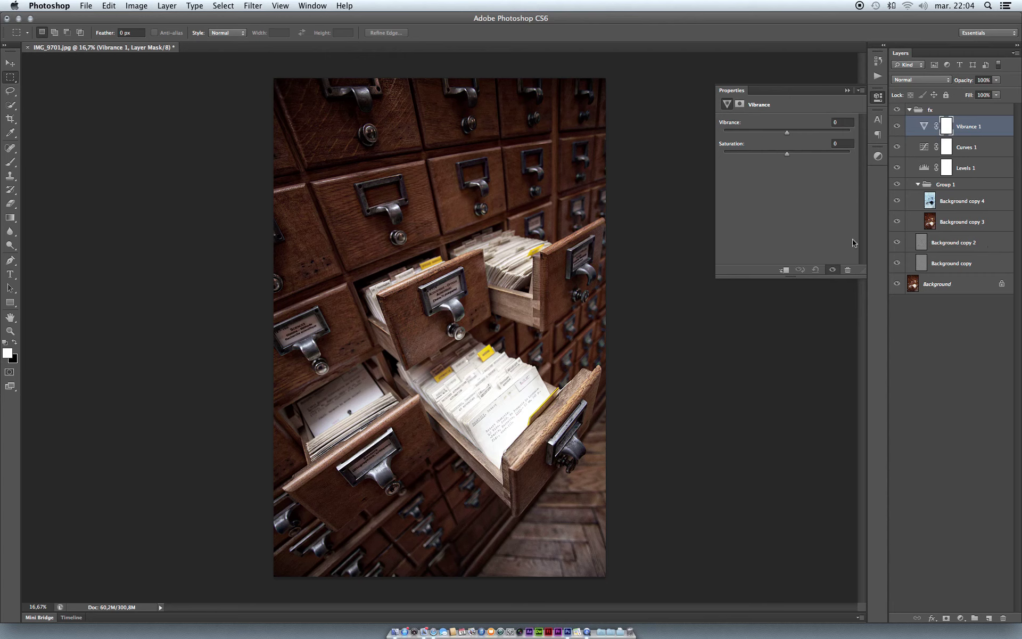
left_click_drag(787, 132, 797, 157)
Step: Collapse the fx group and compare the photo with the group hidden and shown
left_click(909, 110)
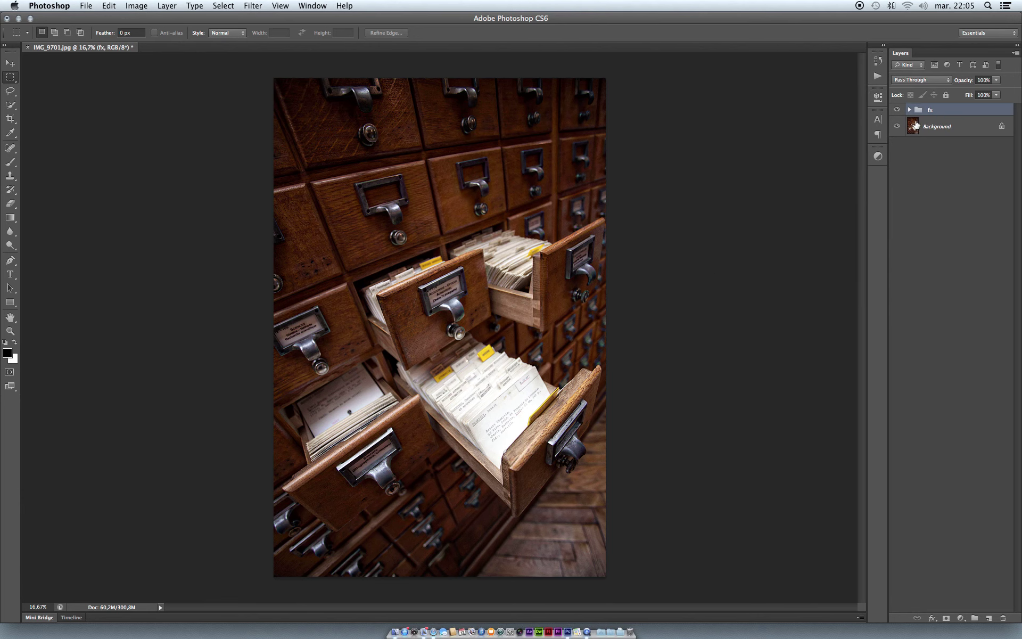
left_click(897, 110)
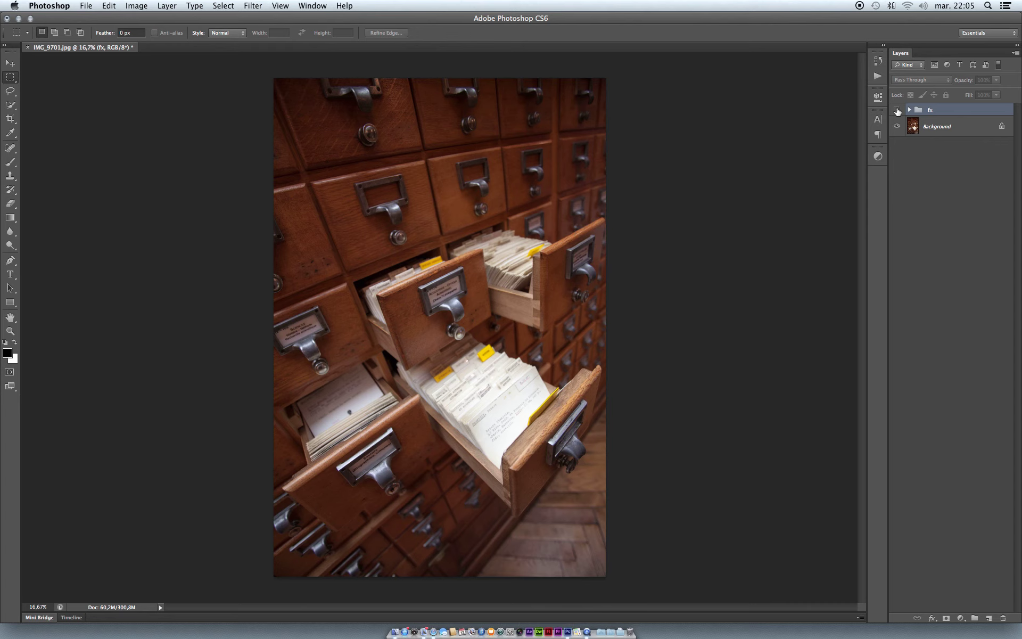
left_click(896, 110)
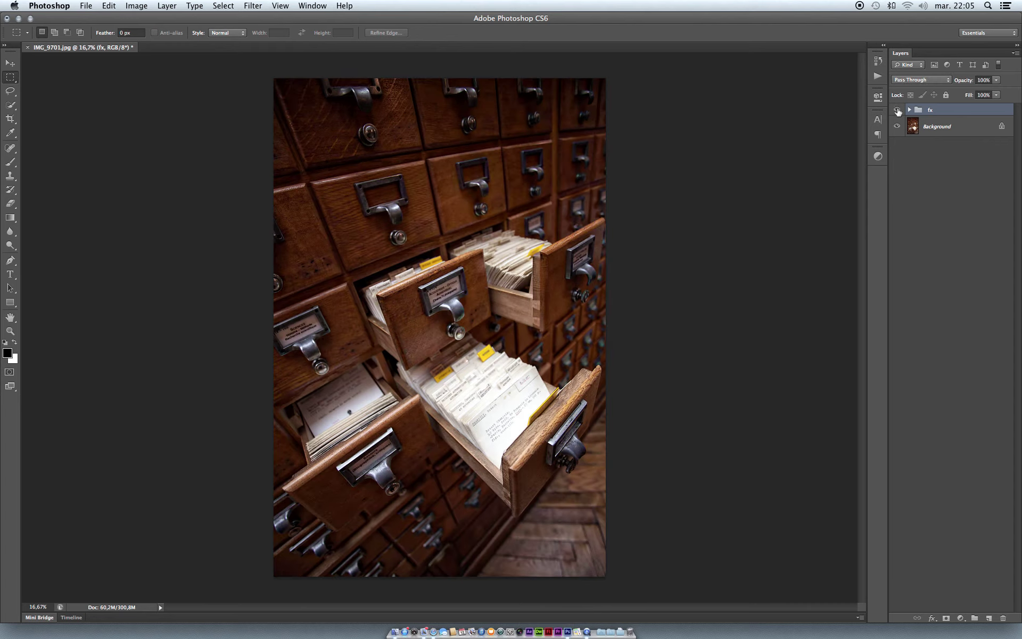